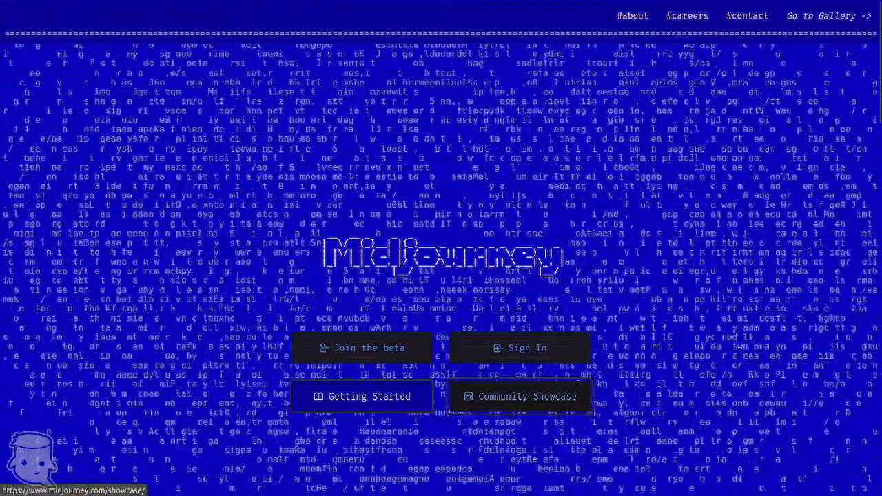
Step: Open Midjourney's Community Showcase and browse the recent images and the prompts behind them
left_click(528, 397)
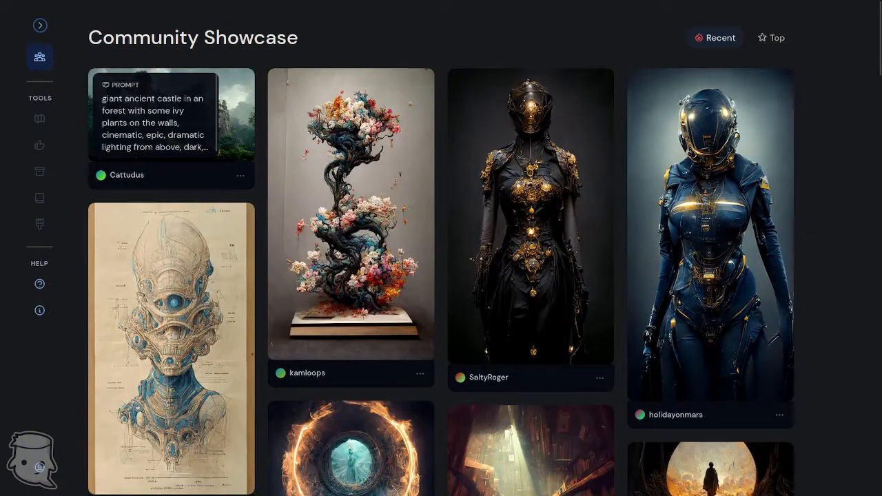
scroll(531, 248, "down", 5)
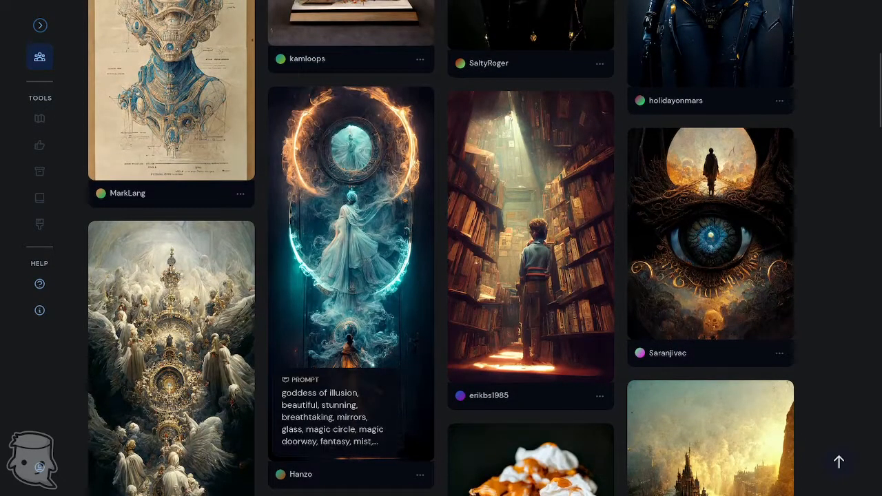
scroll(172, 344, "down", 4)
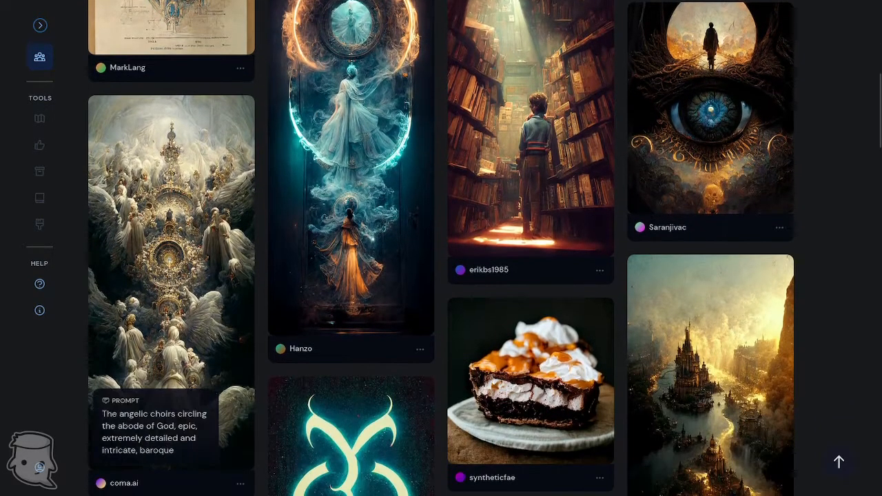
scroll(172, 344, "up", 2)
scroll(530, 289, "up", 2)
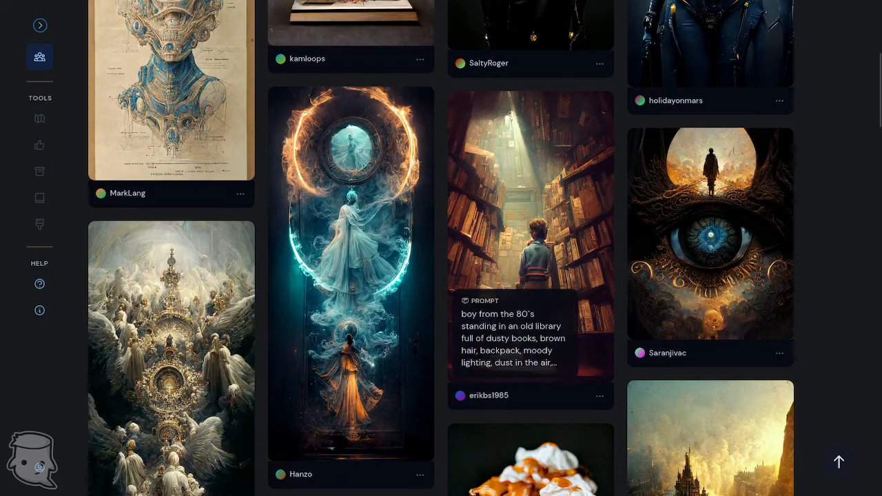
scroll(442, 248, "down", 11)
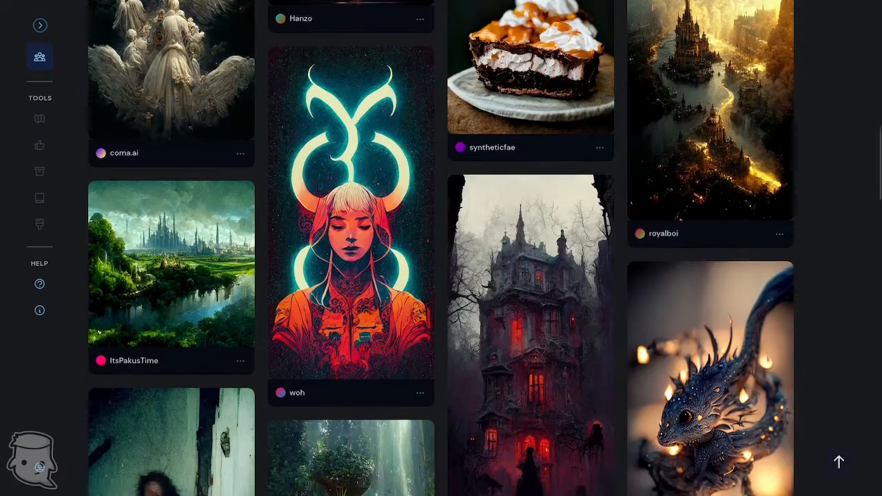
scroll(441, 248, "down", 11)
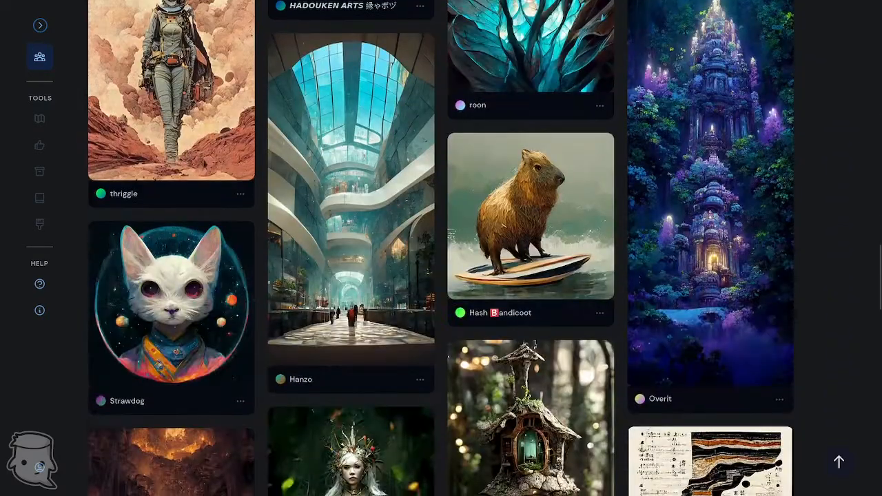
scroll(441, 248, "down", 4)
scroll(442, 248, "down", 2)
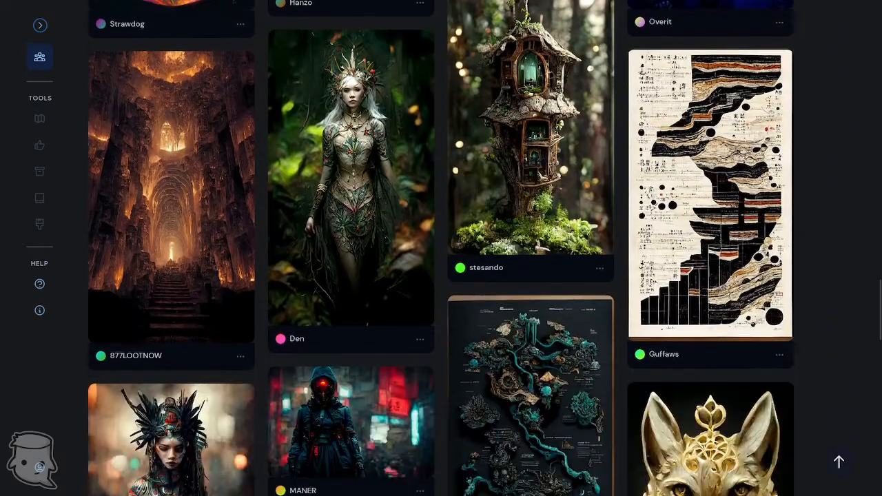
scroll(441, 248, "down", 2)
scroll(442, 248, "down", 5)
scroll(441, 248, "up", 18)
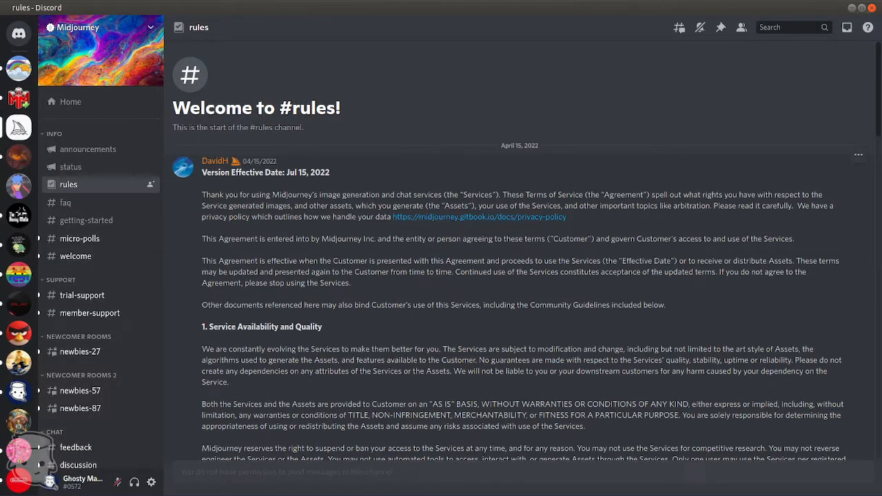
Step: Switch to the Midjourney server in Discord and open the newbies-57 newcomer channel
scroll(478, 251, "down", 3)
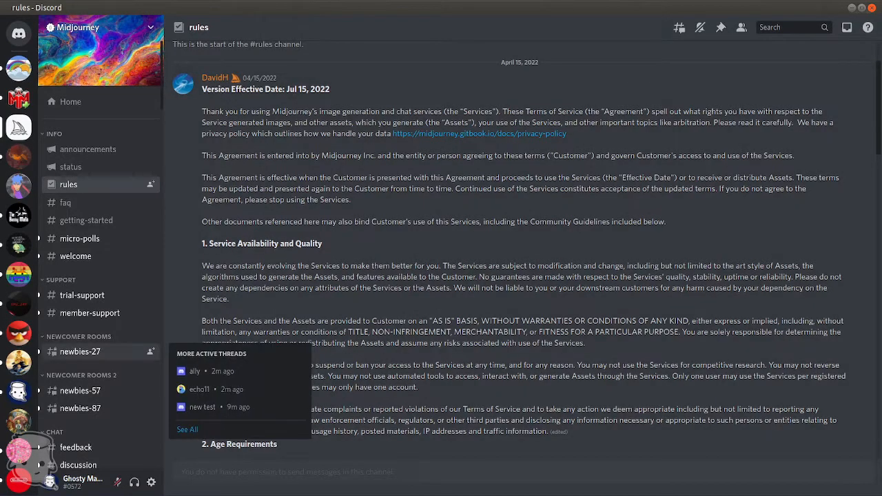
scroll(101, 351, "down", 1)
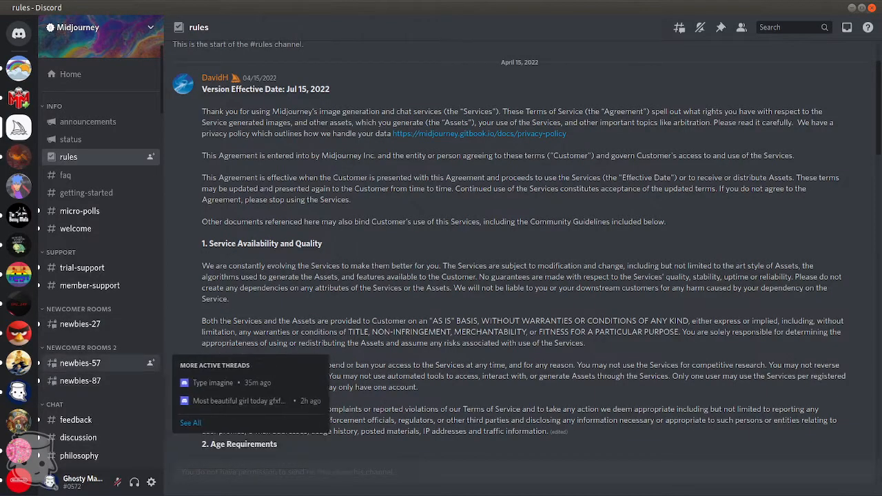
left_click(80, 362)
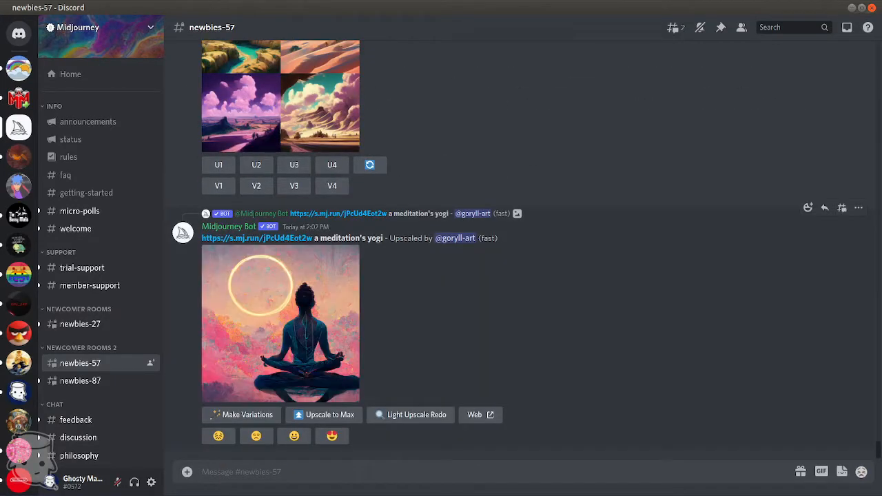
scroll(517, 275, "up", 3)
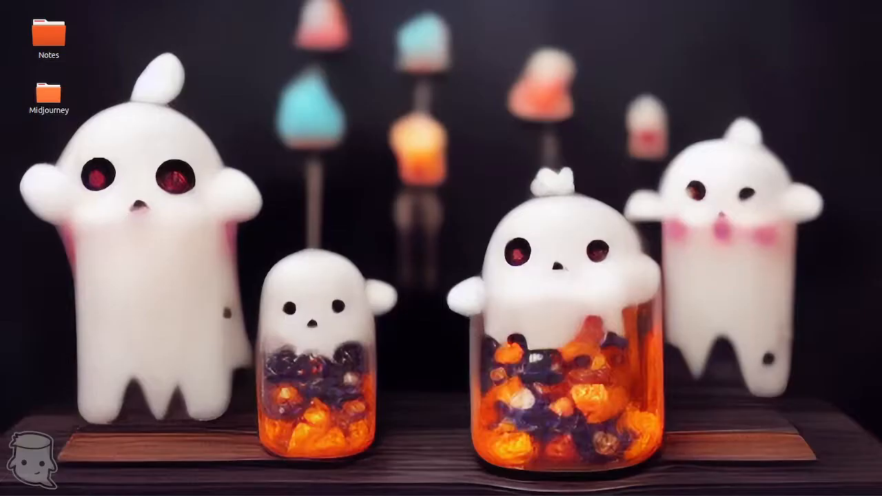
Step: Move the Midjourney folder toward the middle of the desktop and open it
left_click_drag(48, 97, 349, 170)
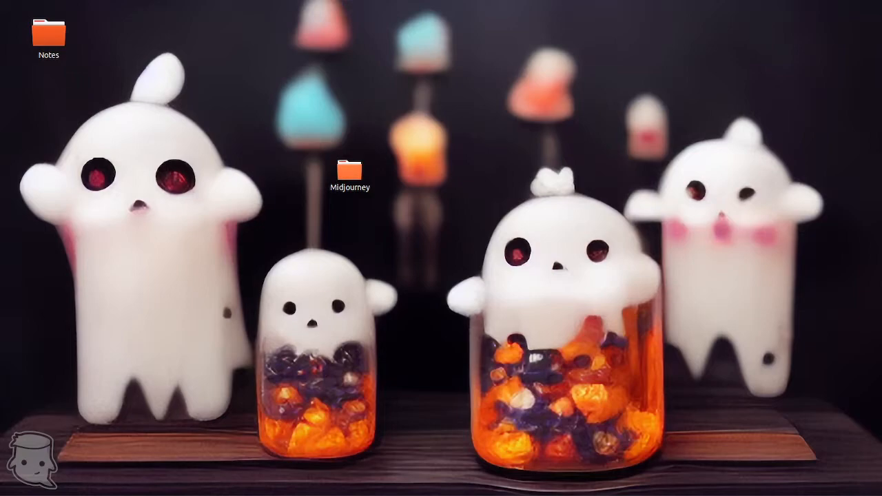
double_click(350, 173)
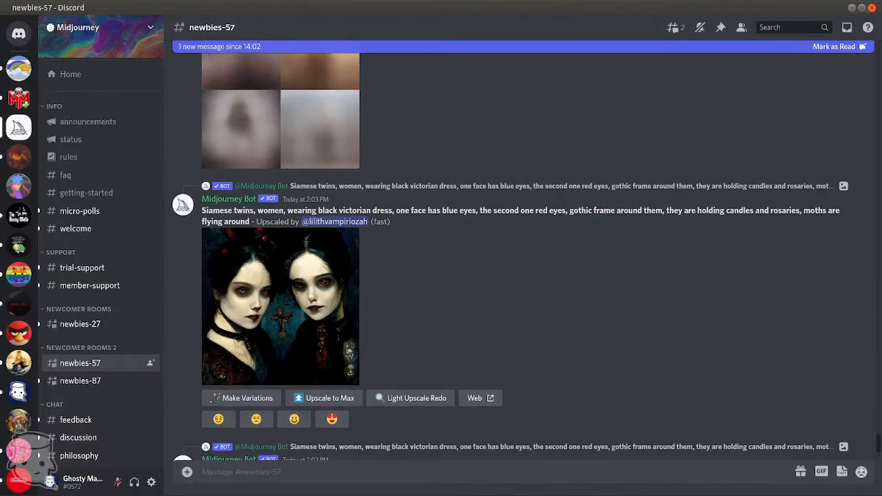
Step: Examine the images, upscales and prompts other members have generated in the newbies-57 channel
scroll(517, 255, "down", 4)
scroll(517, 255, "down", 1)
scroll(517, 275, "up", 6)
scroll(517, 276, "down", 3)
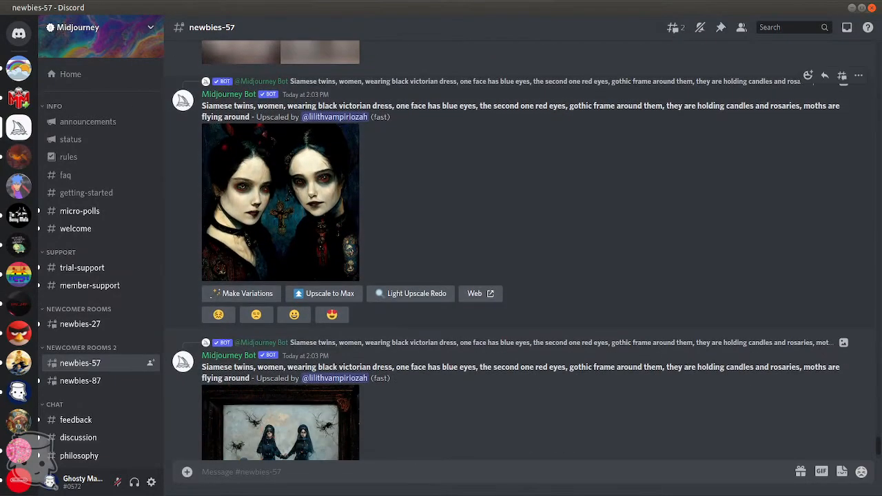
scroll(517, 255, "down", 4)
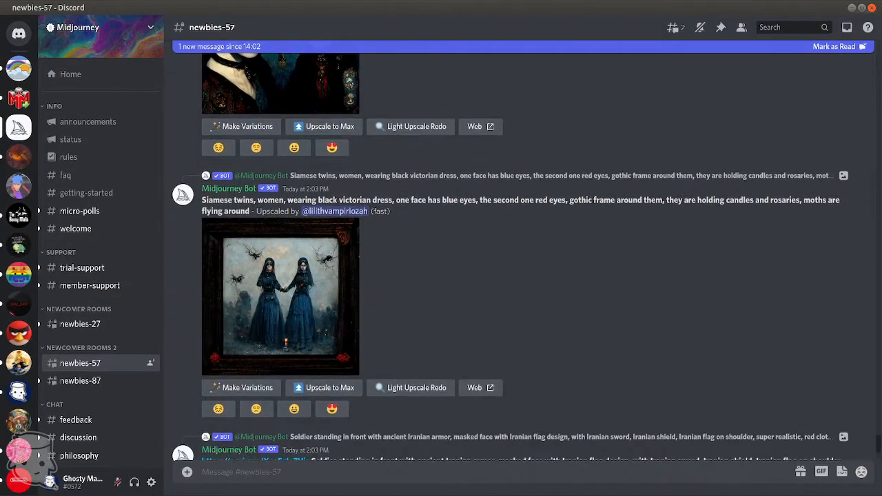
scroll(517, 256, "down", 4)
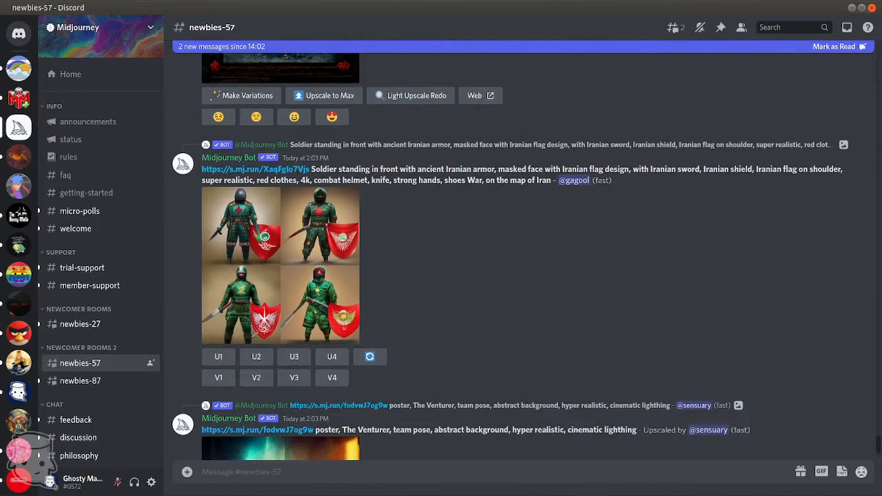
scroll(510, 257, "up", 1)
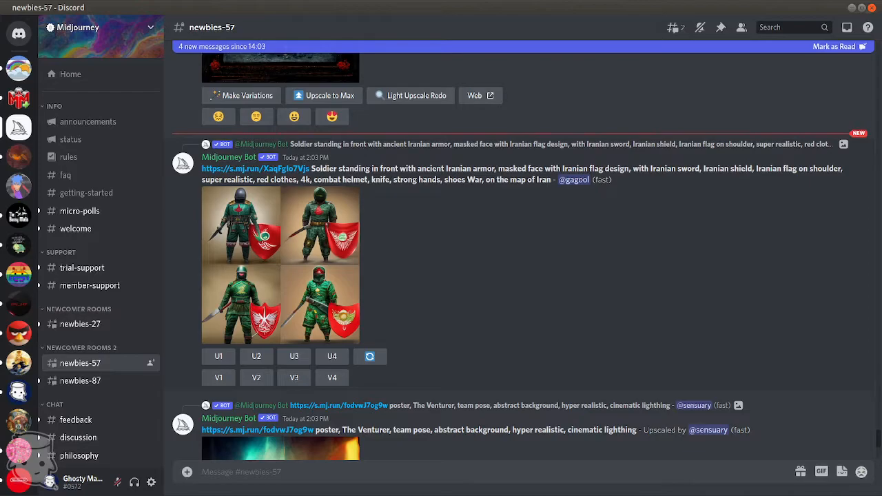
Step: Switch to the Notes file in Pluma and insert blank lines down to line 9
key("alt+Tab")
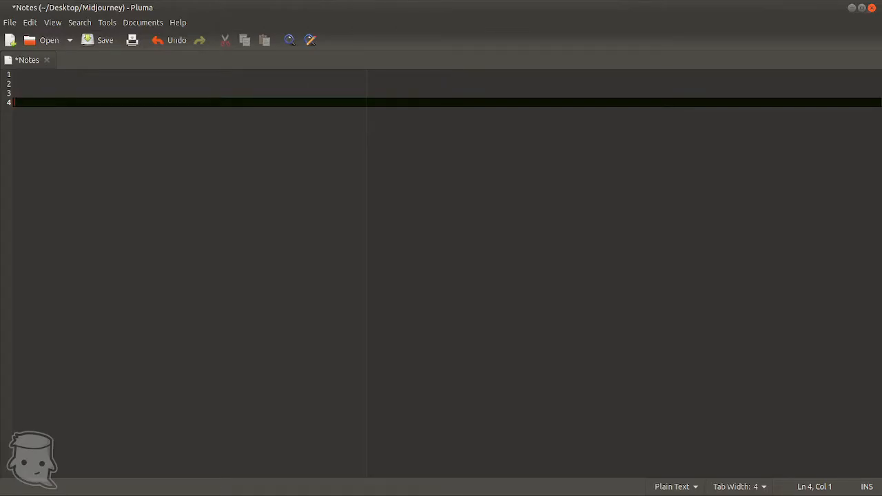
key("BackSpace")
key("BackSpace")
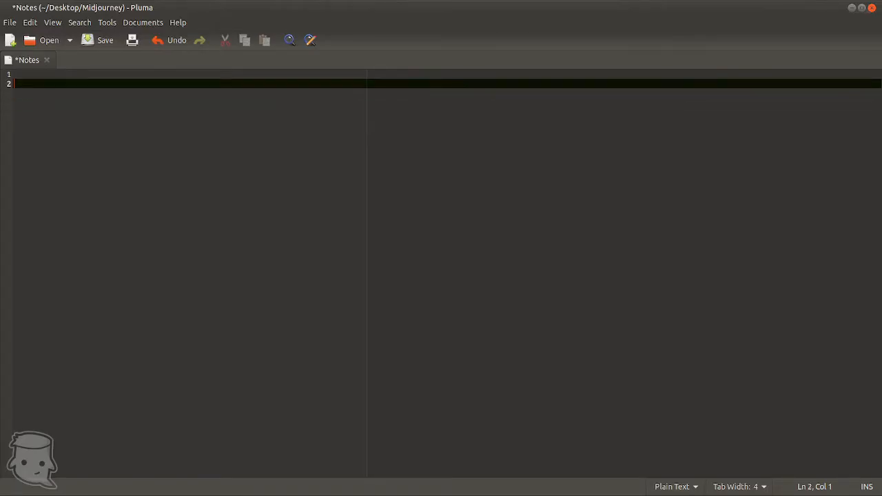
key("Return")
key("Return")
key("Return")
key("Return")
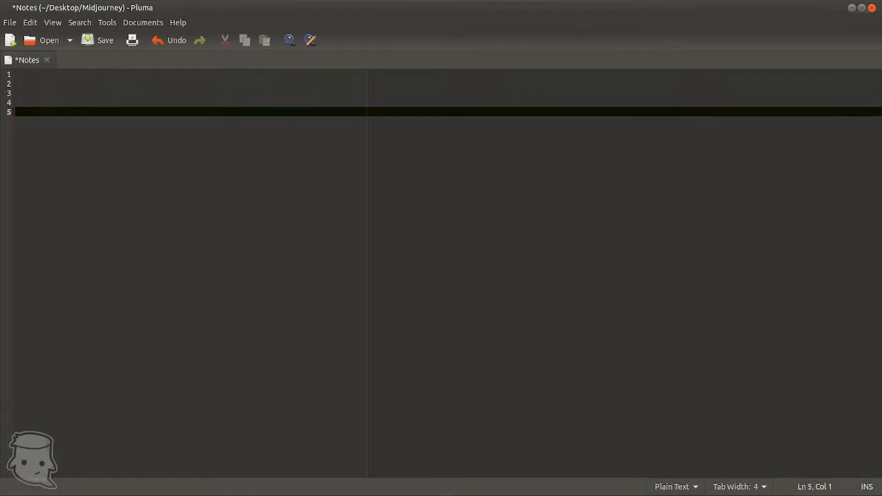
key("Return")
key("Return")
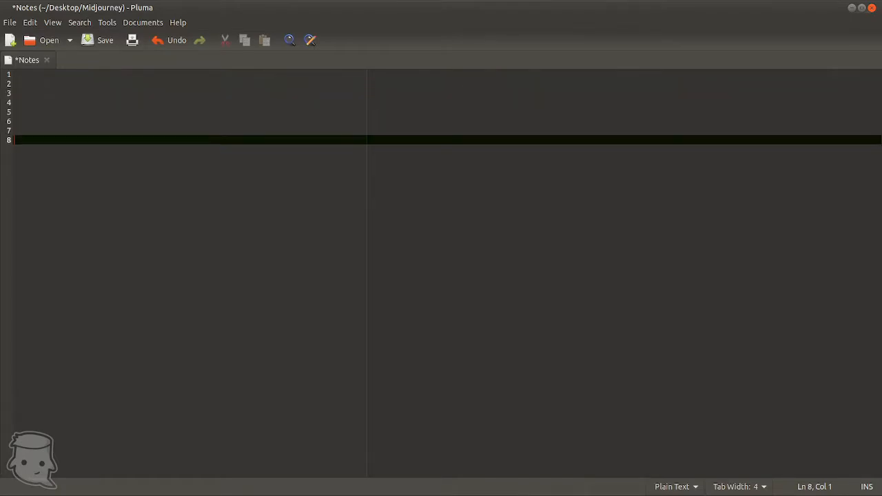
key("BackSpace")
key("BackSpace")
key("BackSpace")
key("Return")
key("Return")
key("Return")
key("Return")
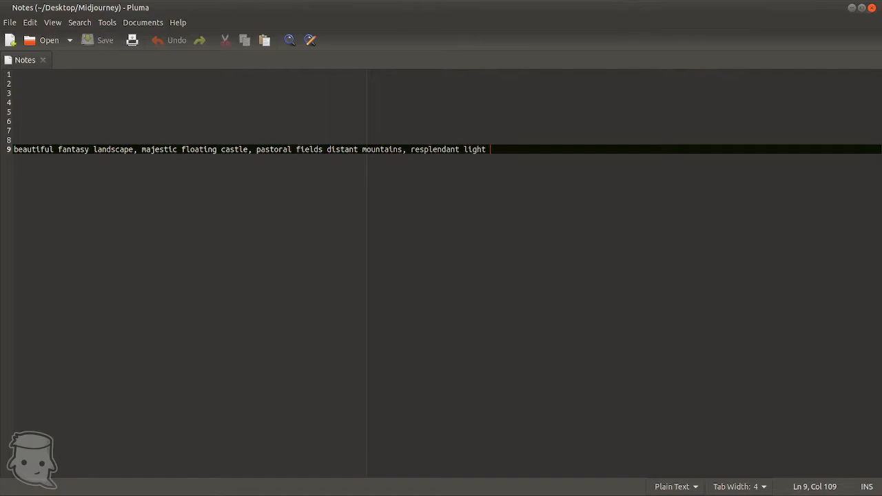
Step: Append the aspect ratio parameter --ar 16:9 to the fantasy landscape prompt and copy the whole note
type("--ar 16:9")
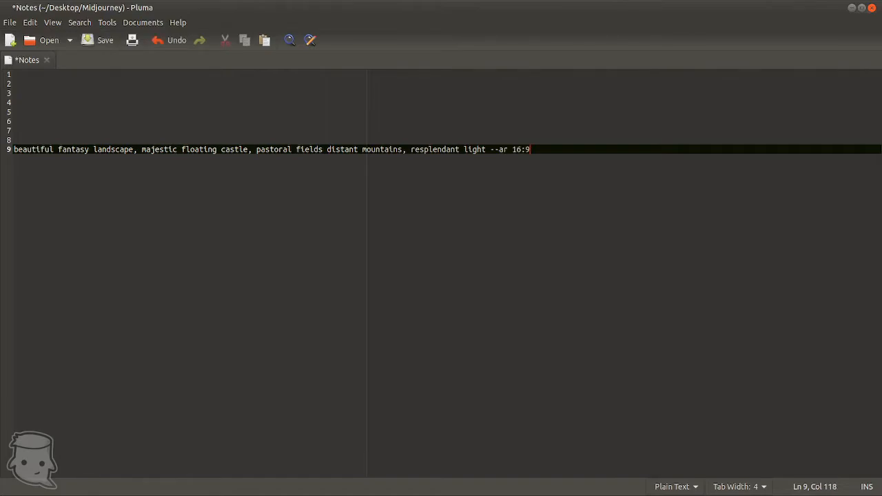
key("Left")
key("Left")
key("Left")
key("Left")
key("Left")
key("Right")
key("Right")
key("Right")
key("Right")
key("Right")
key("ctrl+a")
key("ctrl+c")
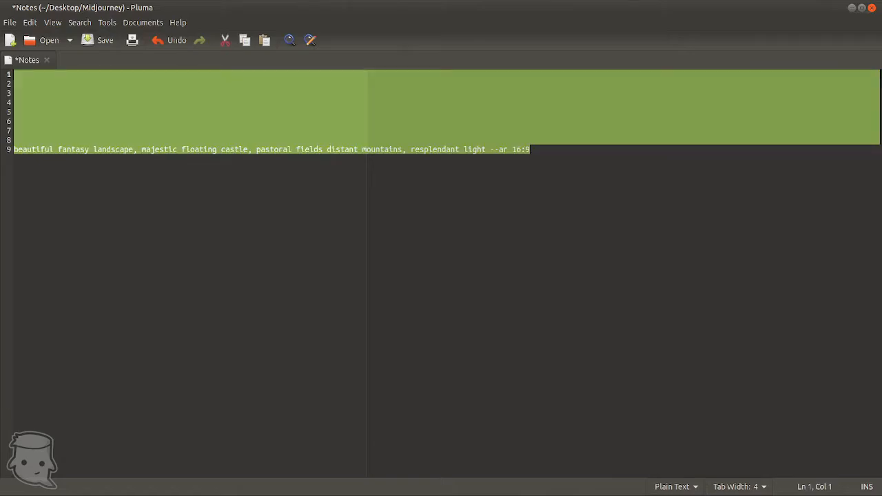
Step: Switch to Discord's newbies-57 channel and send an /imagine command with the copied fantasy landscape prompt ending in --ar 16:9
key("alt+Tab")
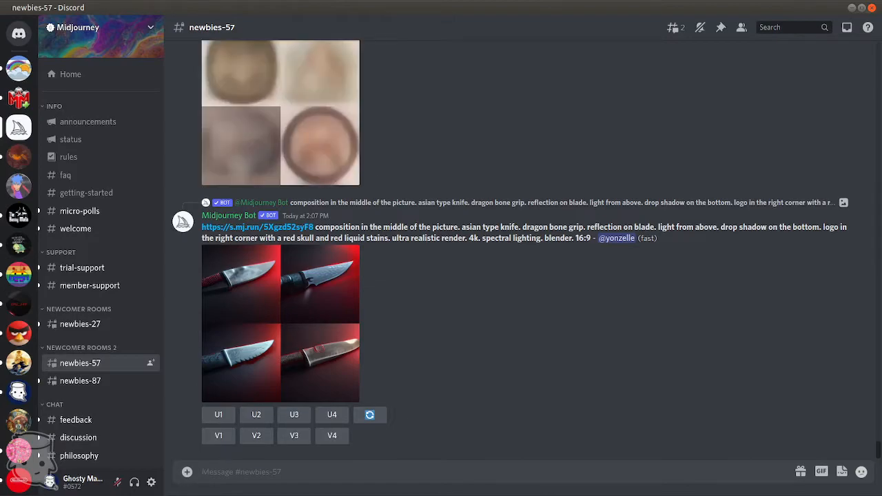
scroll(517, 276, "up", 2)
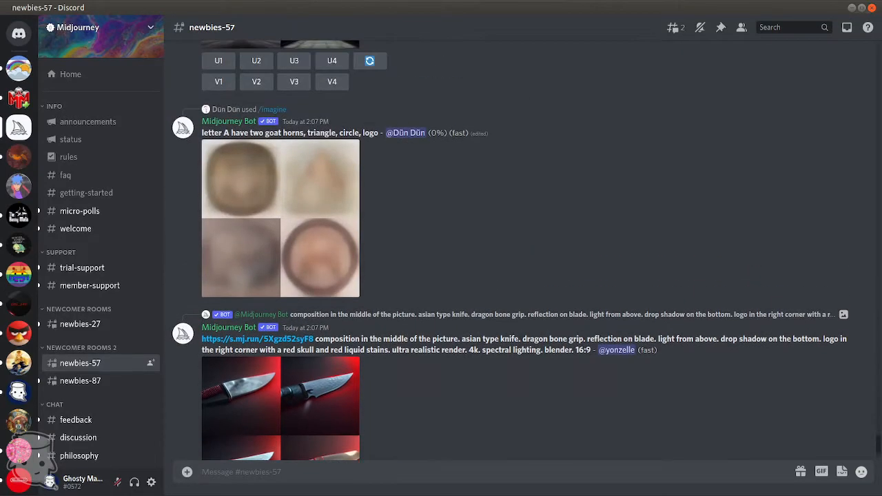
scroll(517, 290, "up", 1)
scroll(517, 290, "down", 2)
scroll(517, 276, "down", 3)
scroll(520, 310, "down", 1)
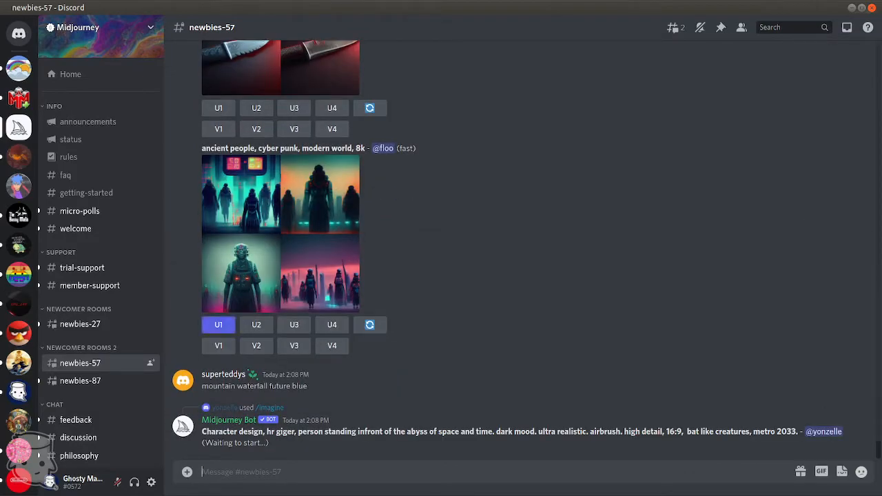
type("/")
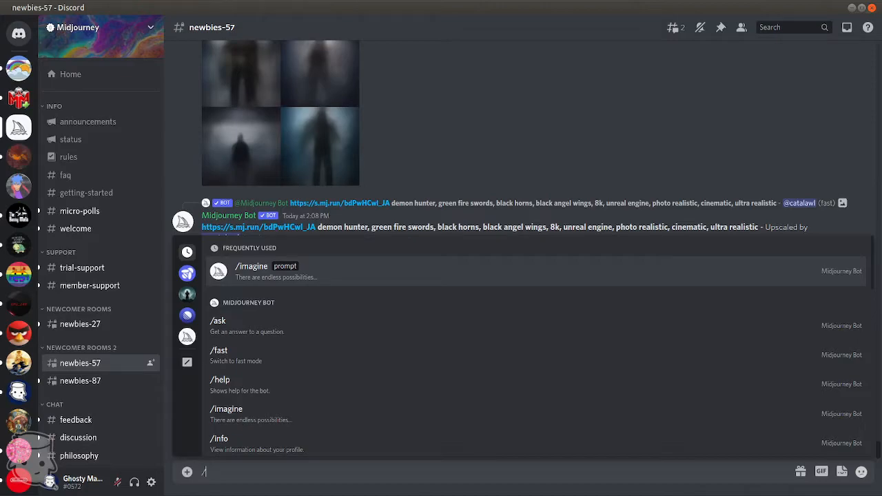
key("Return")
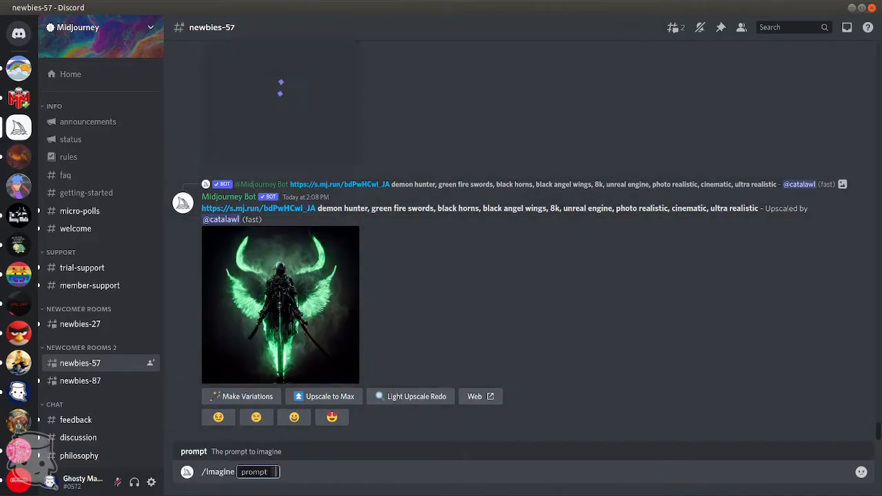
key("ctrl+v")
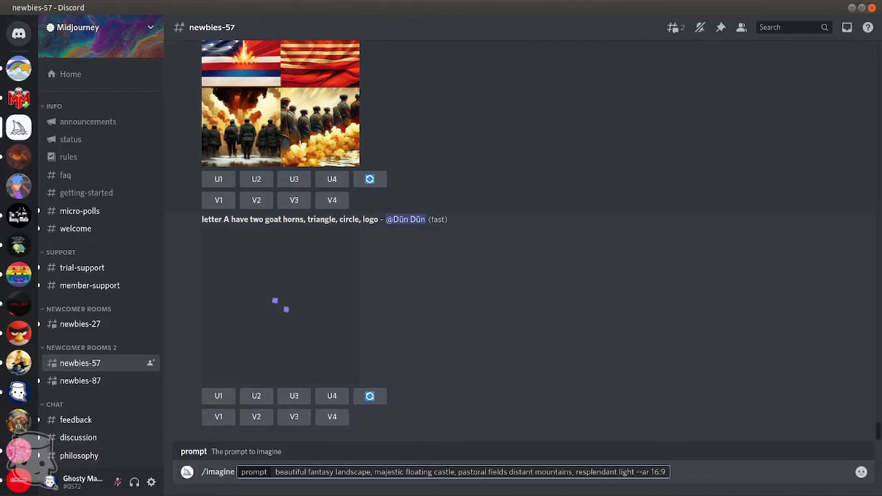
key("Return")
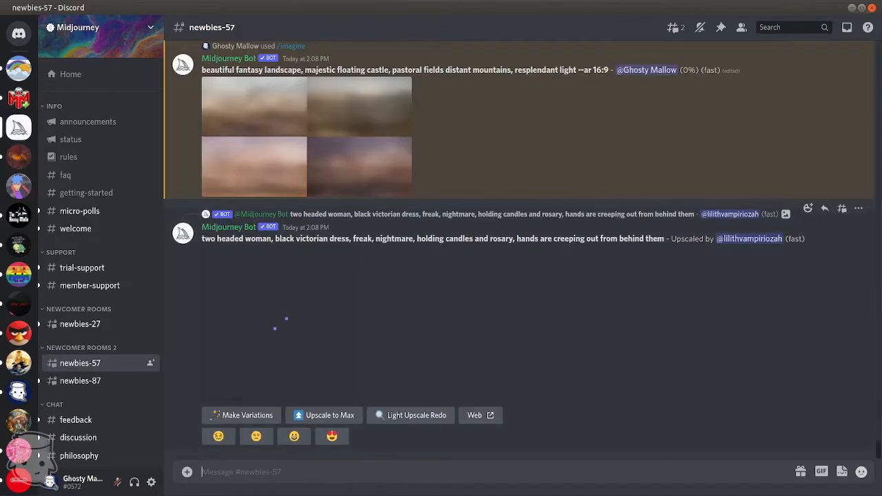
Step: Find the finished image grid for the floating castle landscape prompt in the channel
scroll(520, 250, "up", 2)
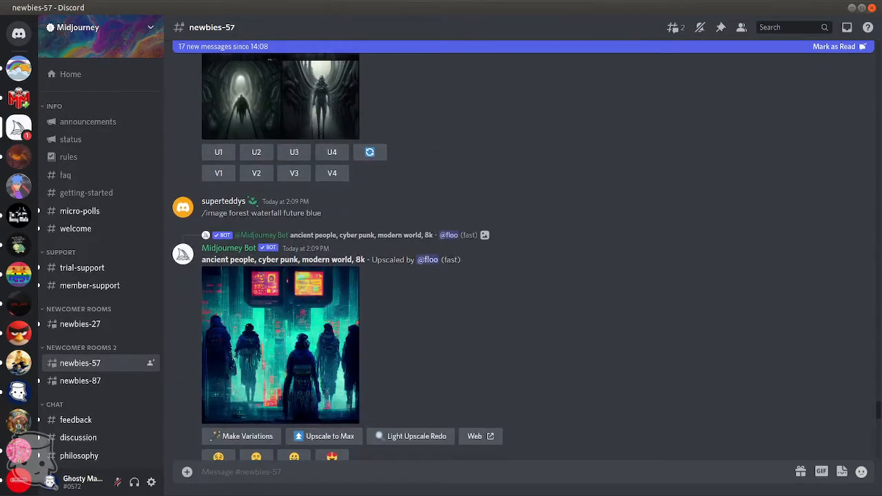
scroll(519, 256, "down", 20)
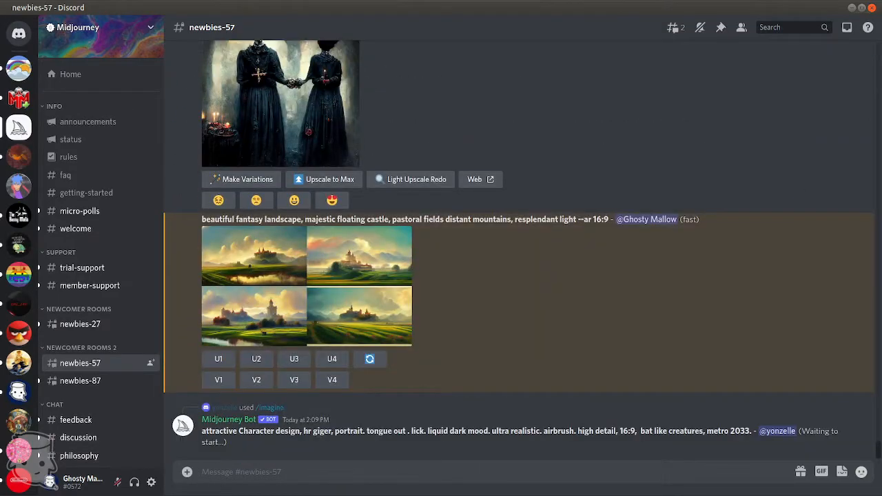
scroll(519, 255, "up", 4)
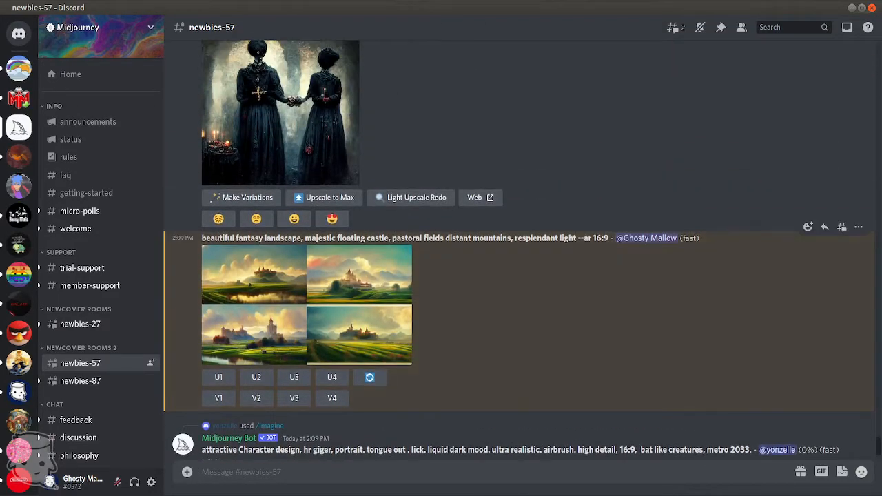
Step: Enlarge the floating castle landscape grid and save it as a PNG image in the Desktop's Midjourney folder
left_click(307, 303)
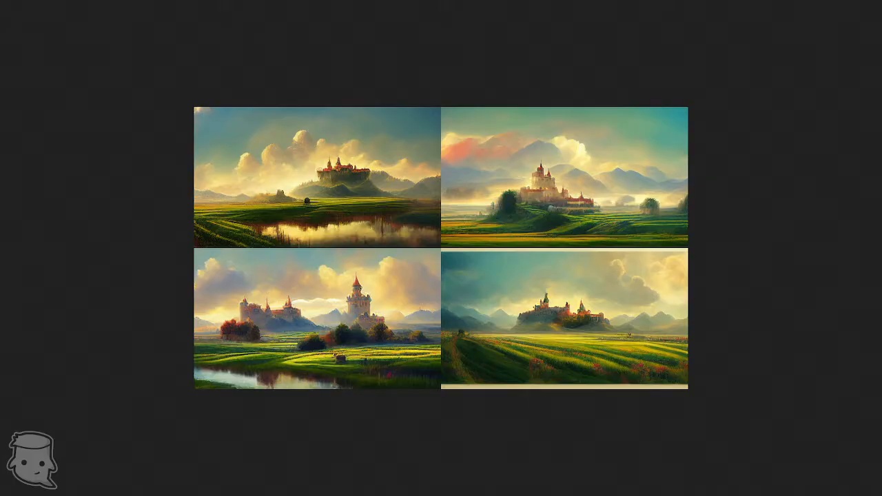
right_click(516, 299)
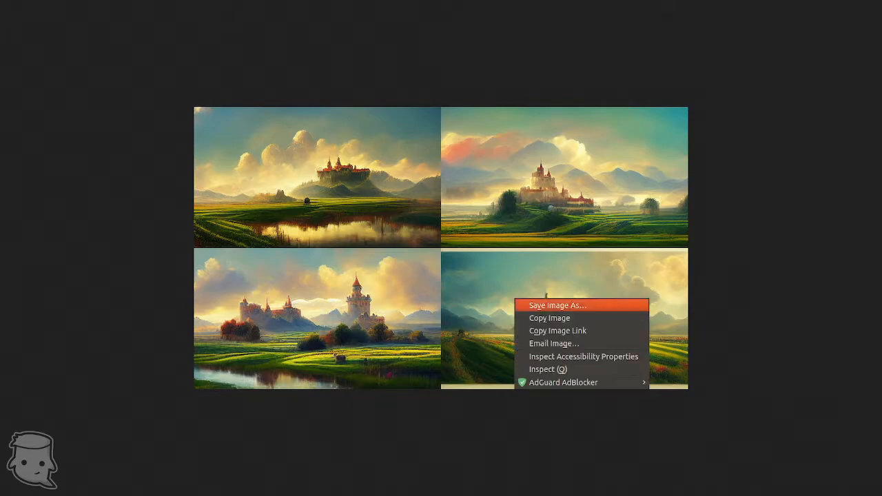
key("Return")
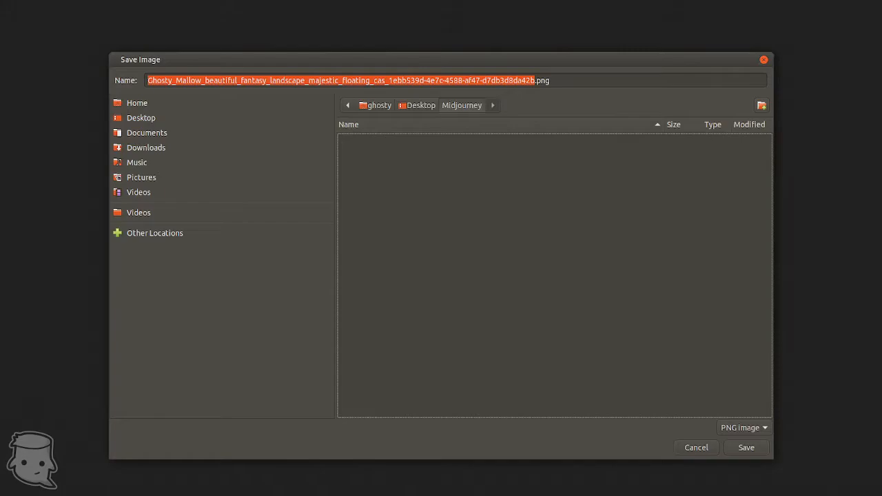
key("Return")
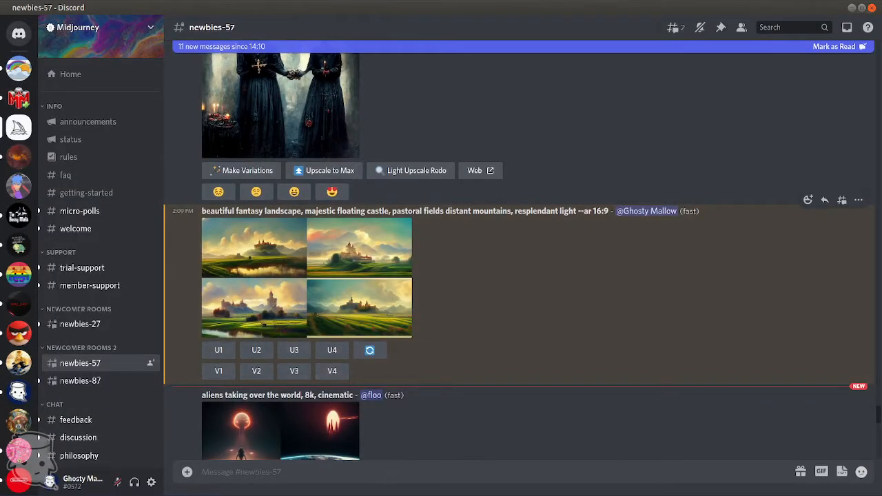
Step: Switch to the Midjourney Documentation user manual and examine the /imagine parameters, especially the --ar aspect ratio and --no negative prompting switches
scroll(304, 331, "down", 1)
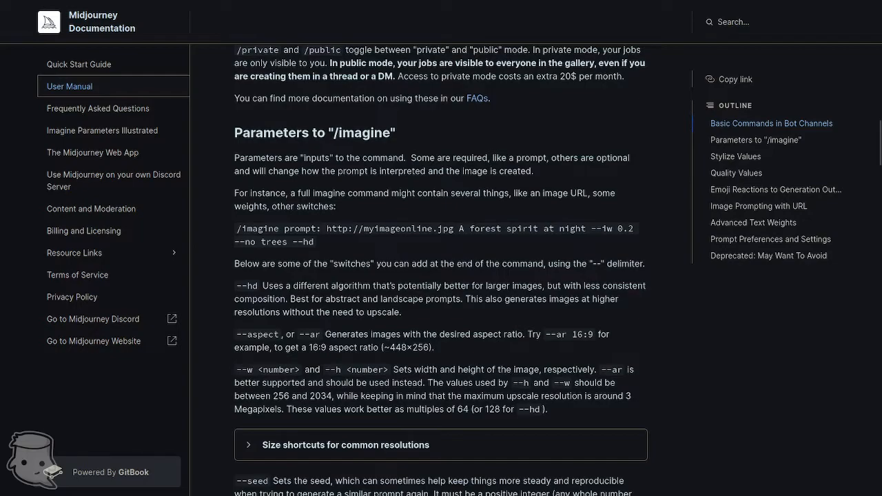
scroll(441, 270, "down", 2)
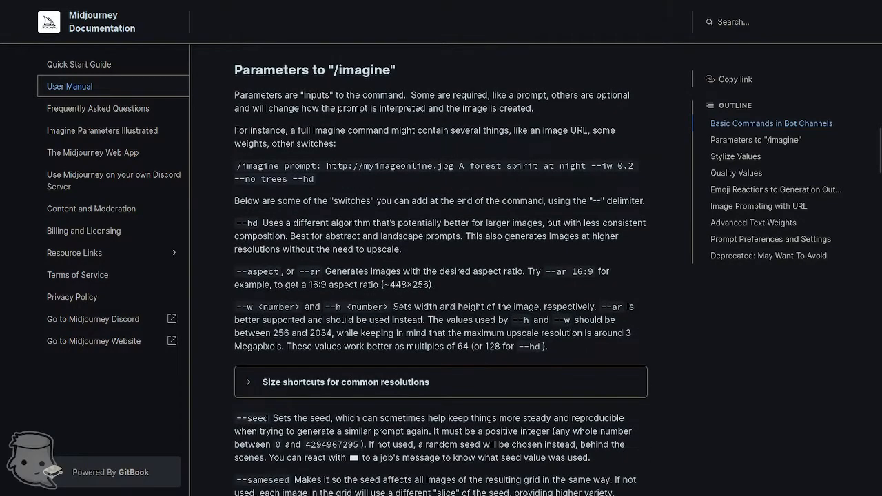
left_click_drag(301, 272, 403, 272)
left_click(403, 272)
scroll(442, 270, "down", 5)
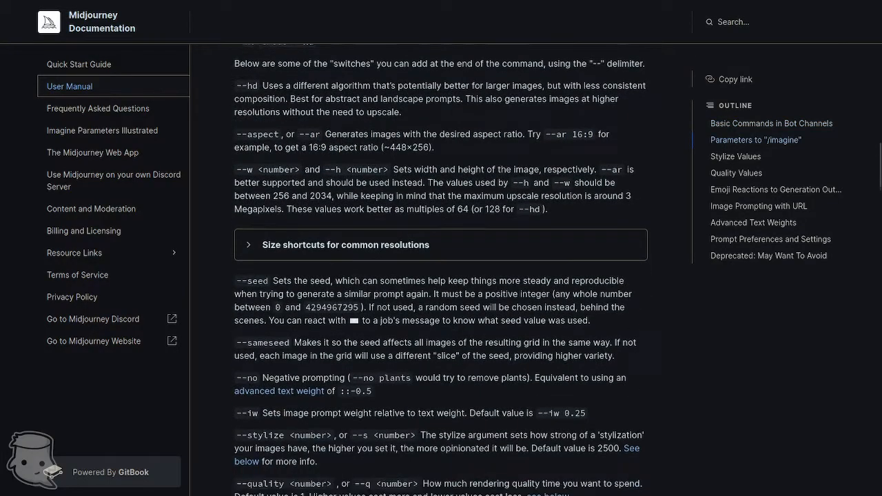
scroll(441, 270, "down", 2)
scroll(442, 271, "up", 5)
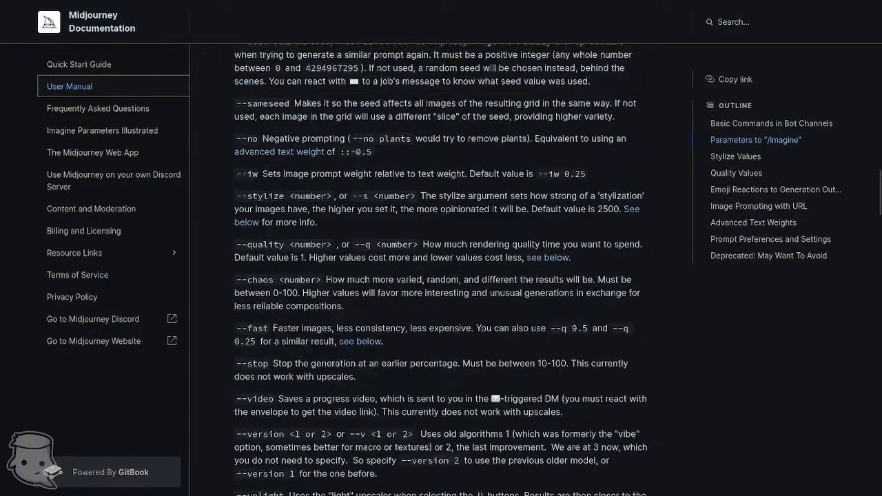
scroll(441, 270, "down", 1)
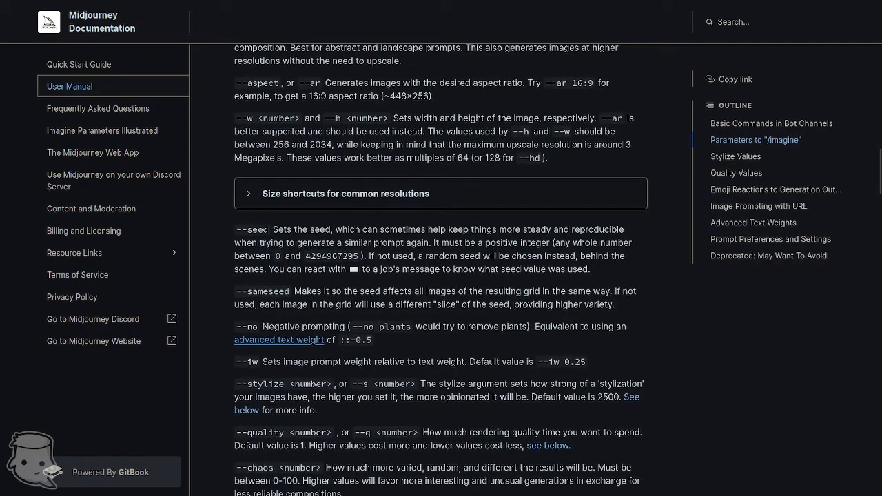
left_click_drag(241, 327, 526, 327)
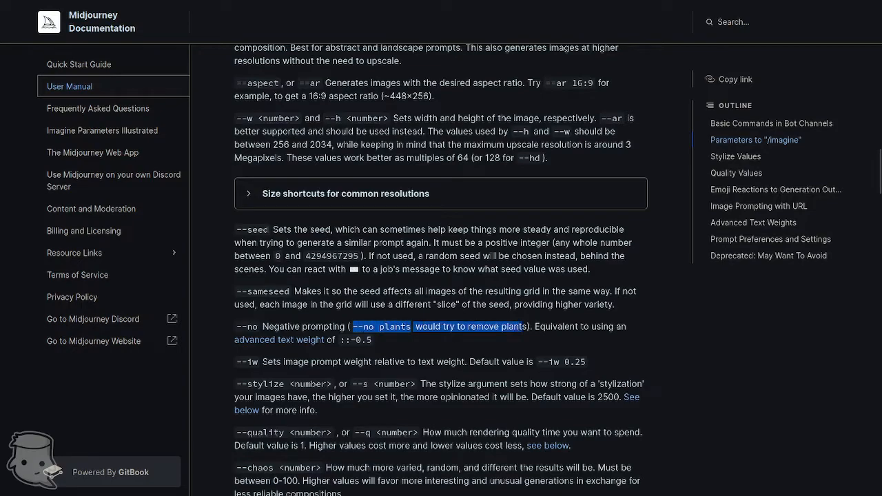
left_click(526, 328)
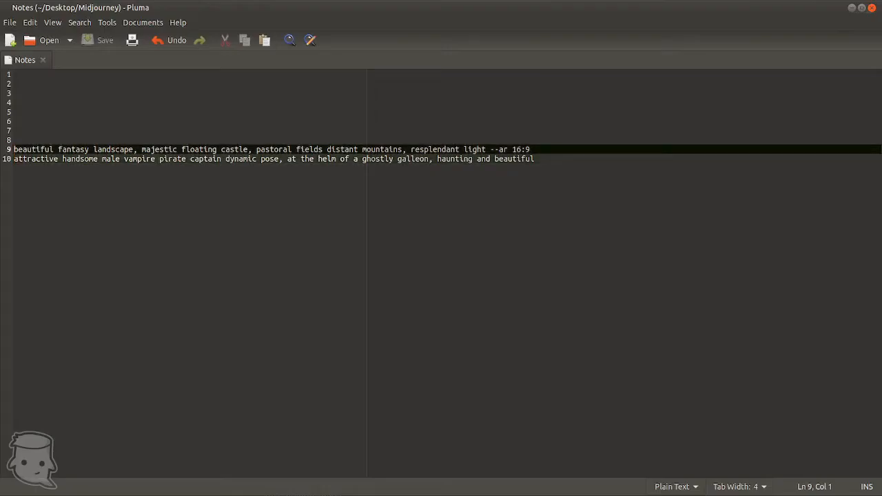
Step: In Pluma's Notes file, append --no beard --ar 2.5:3.5 to the vampire pirate captain prompt and copy that line
left_click(14, 159)
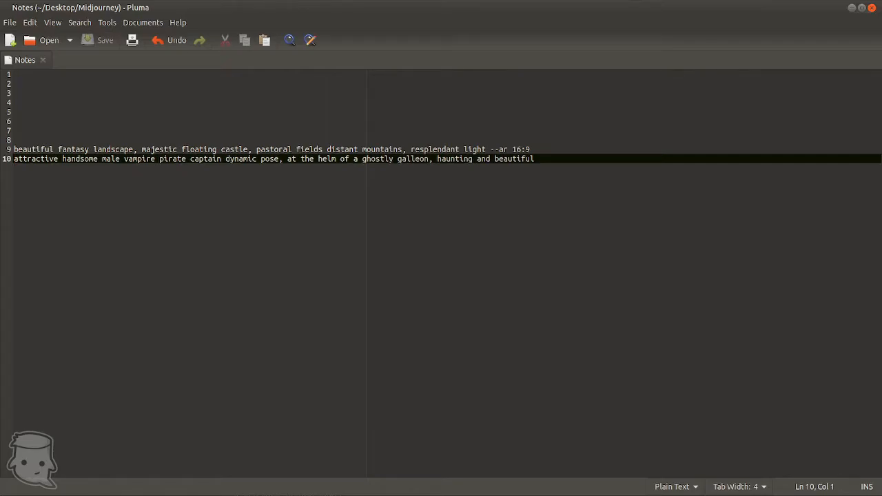
key("End")
key("Home")
key("Up")
key("Down")
key("BackSpace")
key("End")
type("--no ")
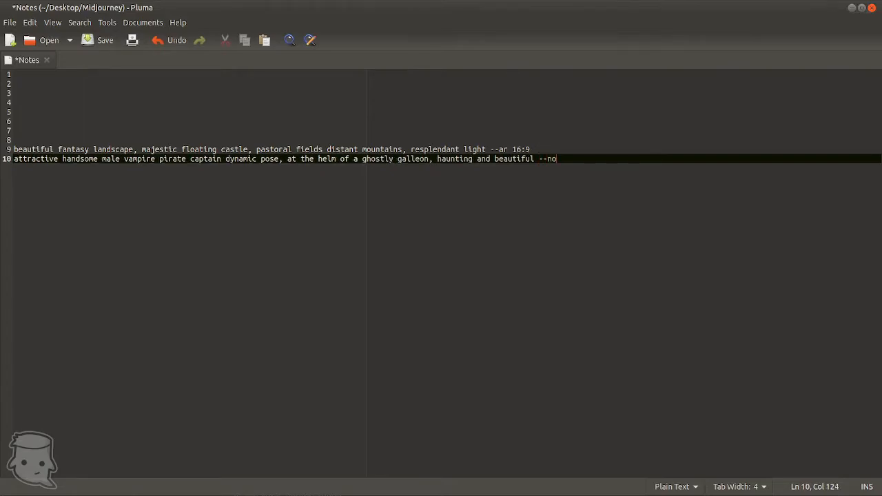
type("beard")
type("--ar 2.5:3.5")
left_click_drag(642, 159, 14, 159)
key("ctrl+c")
Step: Switch to Discord and try to submit the copied vampire pirate captain prompt through /imagine with --no beard --ar 2.5:3.5
key("alt+Tab")
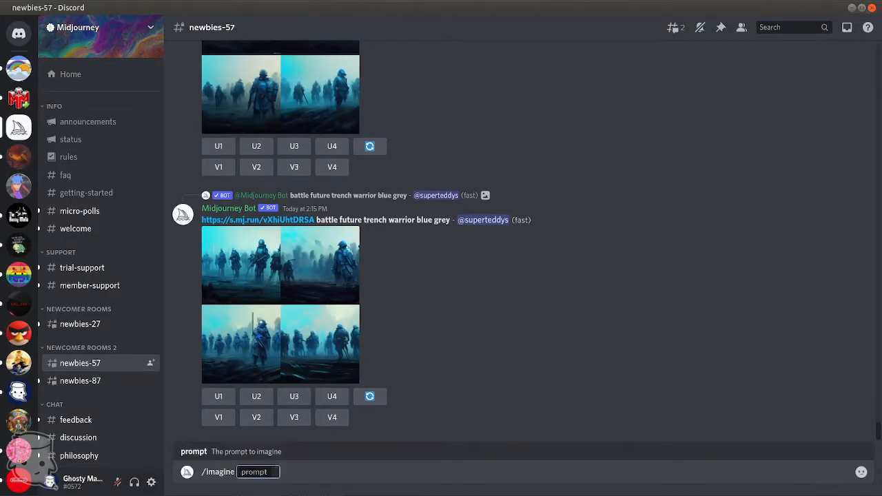
key("ctrl+v")
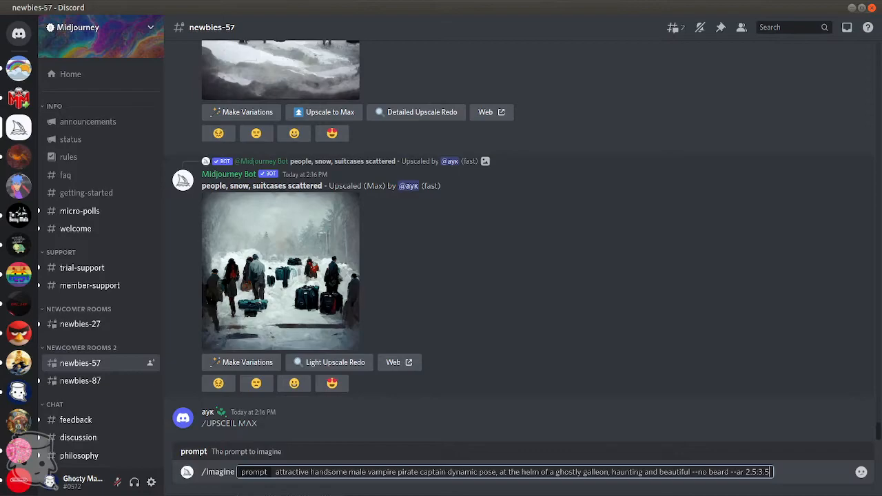
key("Return")
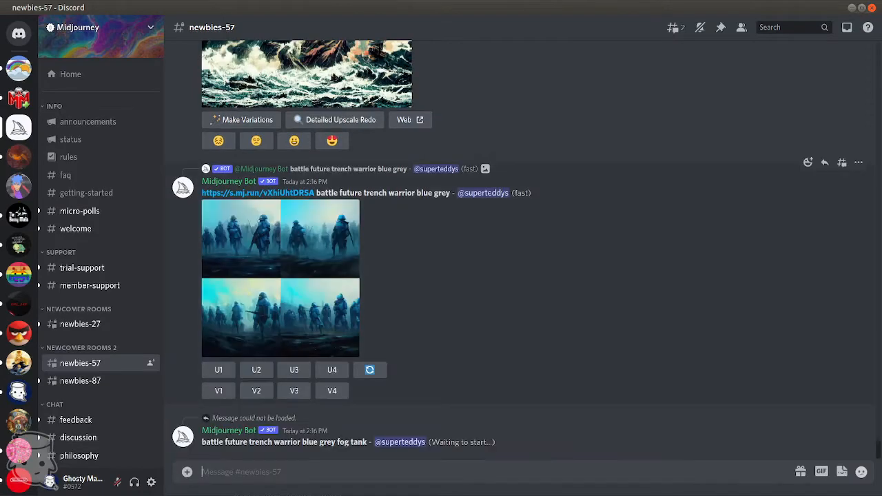
scroll(518, 249, "up", 1)
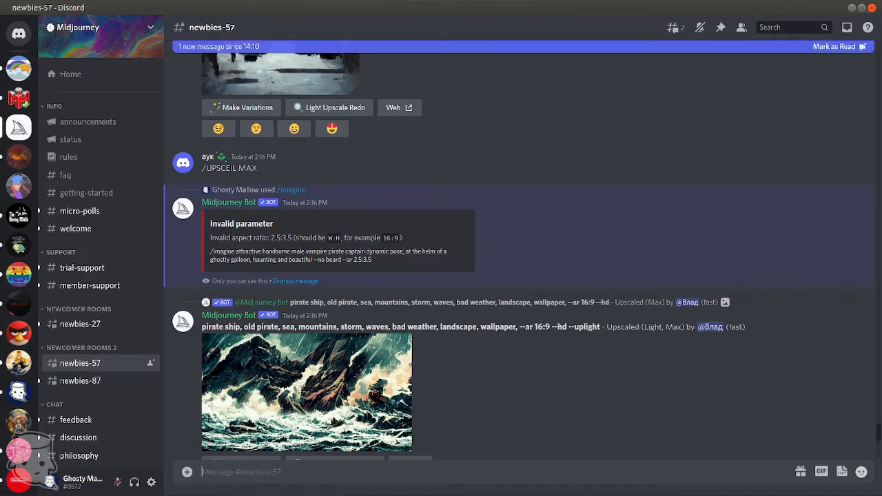
Step: Send an /imagine command with the vampire pirate captain prompt, keeping --no beard and setting the aspect ratio to --ar 5:7
type("attractive handsome male vampire pirate captain dynamic pose, at the helm of a ghostly galleon, haunting and beautiful --no beard --ar 3.5")
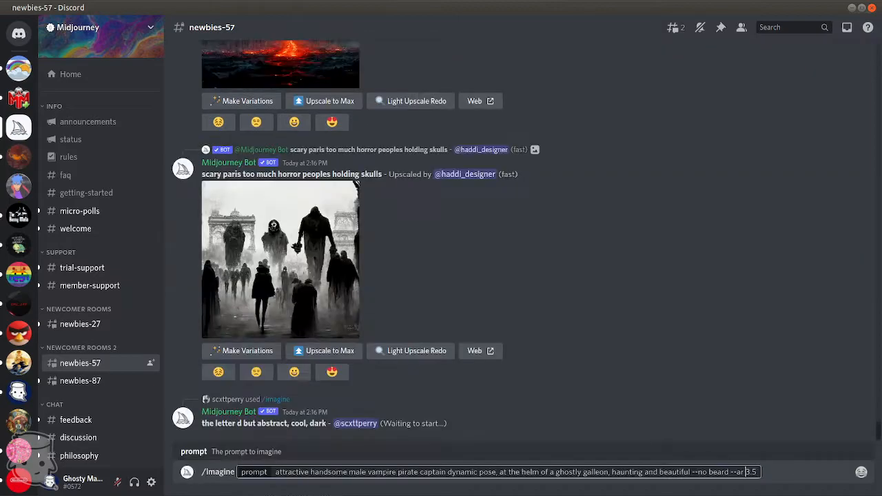
type("5")
key("Right")
key("Right")
key("Right")
key("Left")
key("Left")
key("Left")
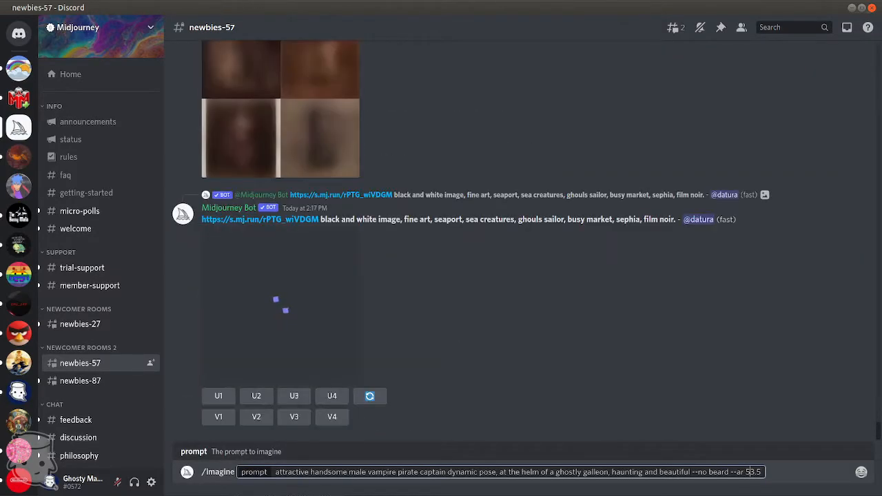
type(":")
key("Delete")
key("Delete")
key("Delete")
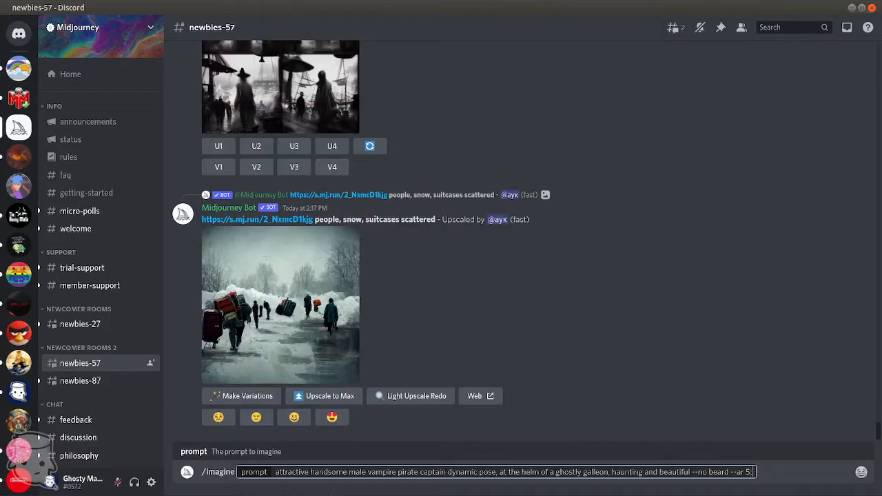
type("7")
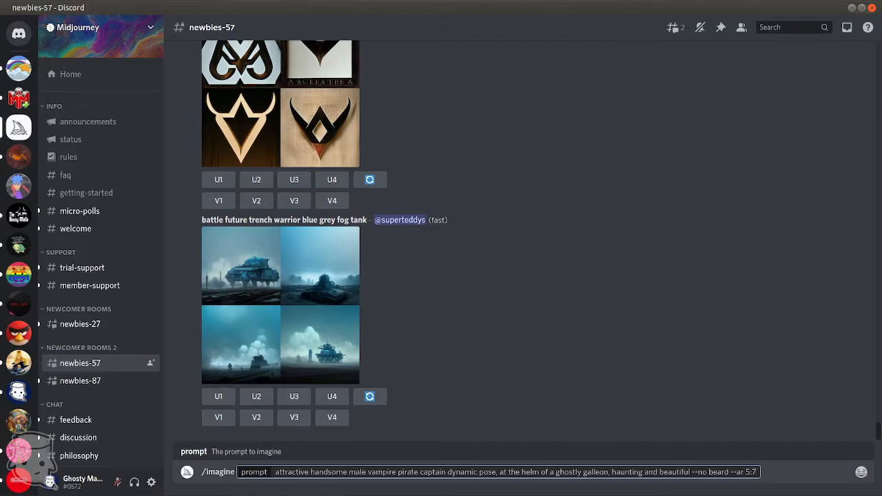
key("Return")
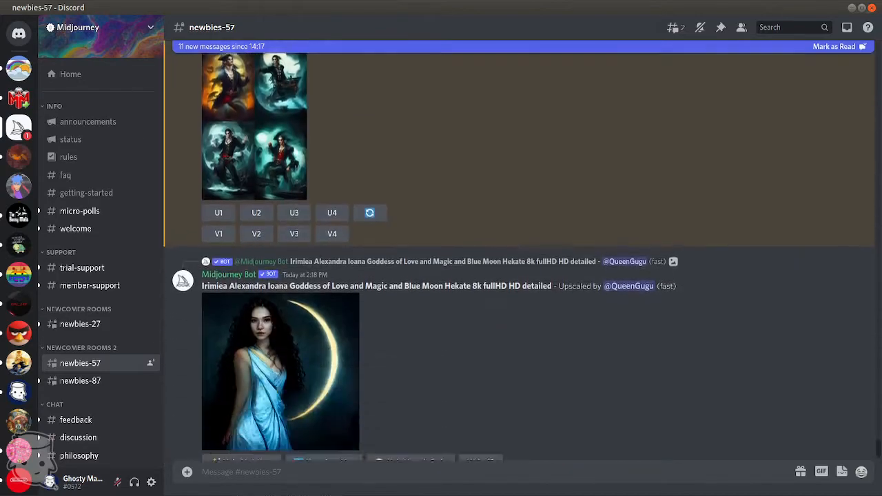
Step: Enlarge the finished vampire pirate captain grid and bring up saving it as a PNG image in the Midjourney folder
scroll(255, 262, "up", 8)
left_click(255, 262)
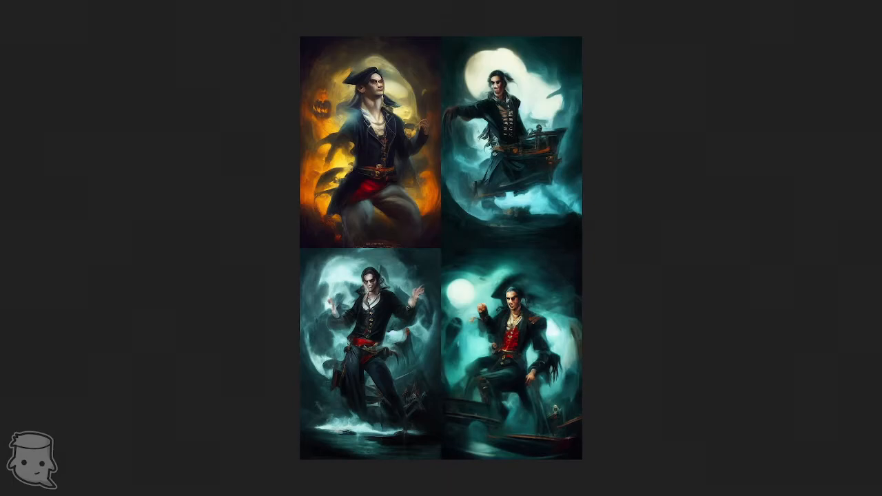
right_click(369, 310)
left_click(411, 316)
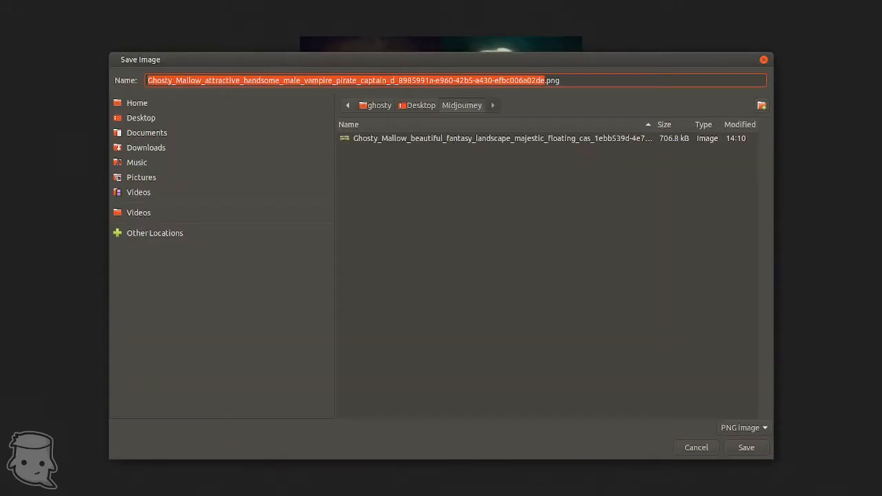
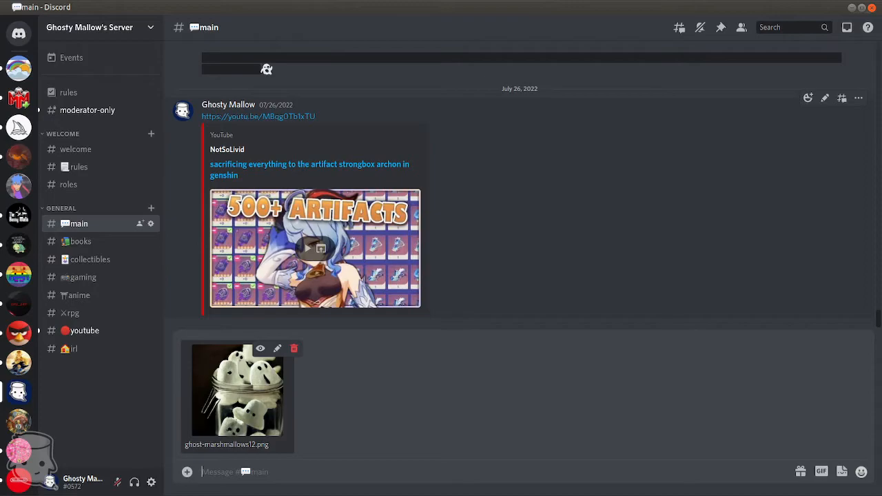
Step: Post the attached ghost-marshmallows12.png image in the personal server's main channel and preview it enlarged
key("Return")
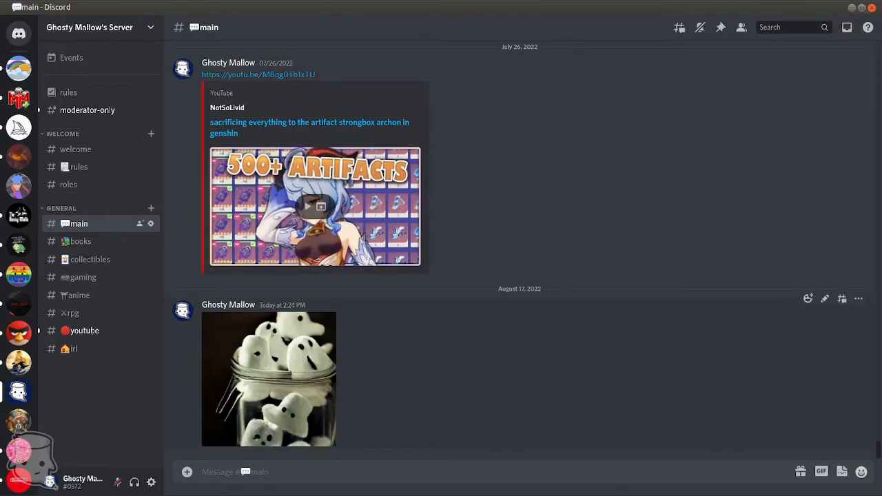
left_click(268, 379)
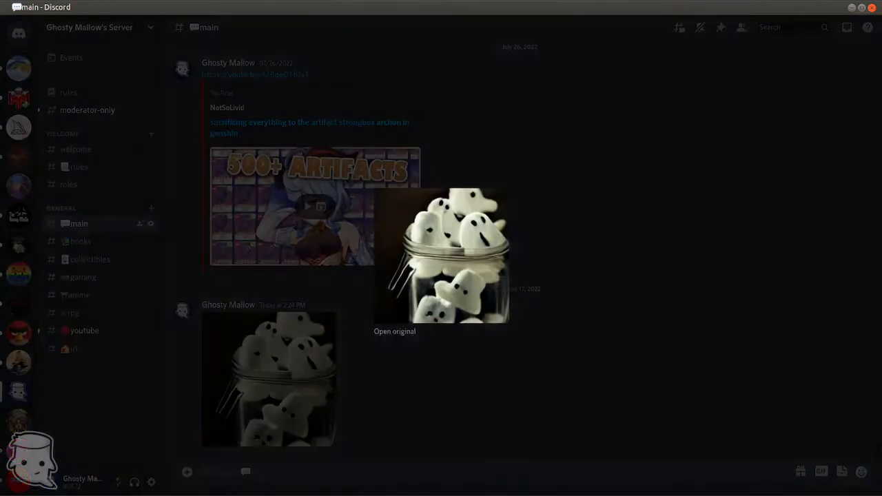
key("Escape")
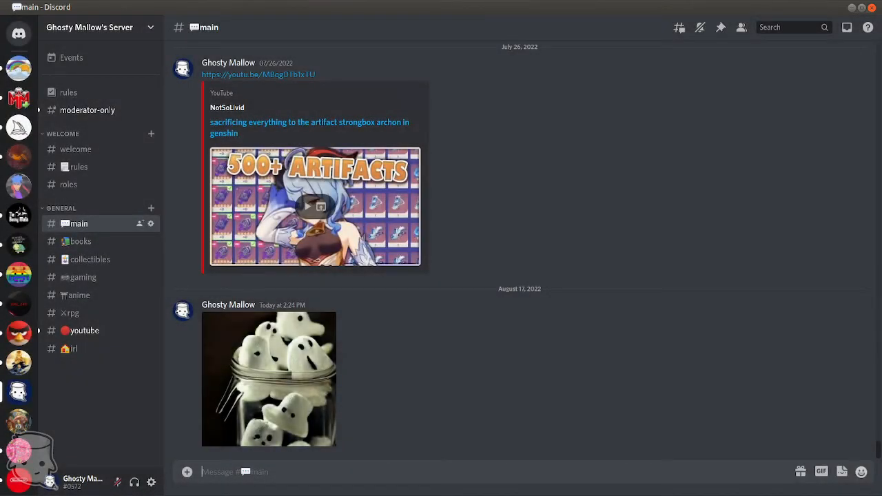
Step: Paste the copied link of the ghost marshmallows image into the main channel and send it
key("ctrl+v")
key("Return")
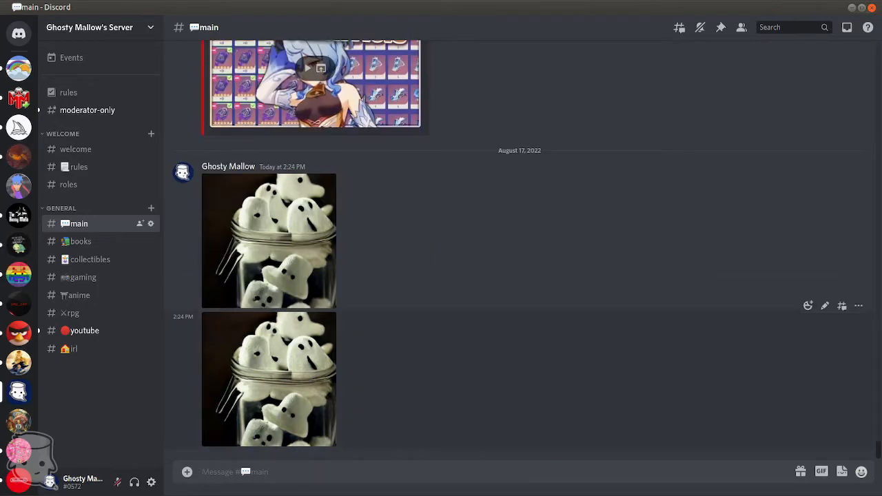
key("ctrl+v")
key("Return")
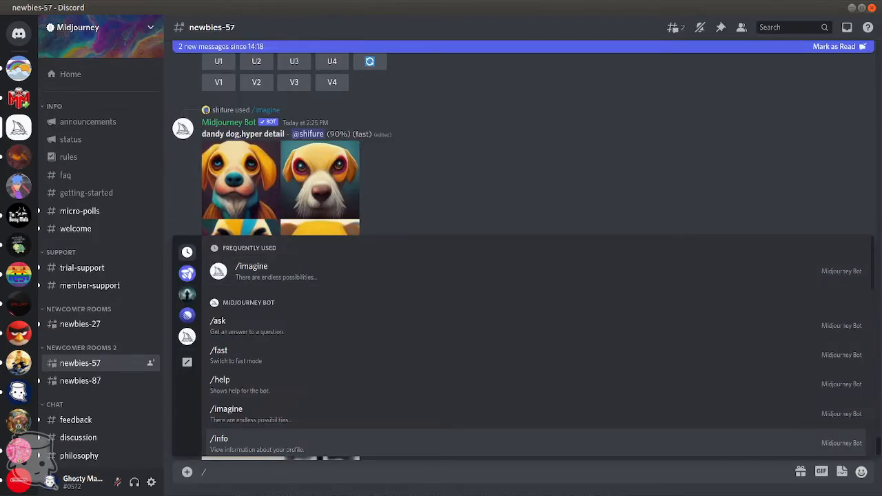
Step: Submit an /imagine command in newbies-57 with the ghost-marshmallows12.png link as its prompt and enlarge the finished grid
left_click(252, 270)
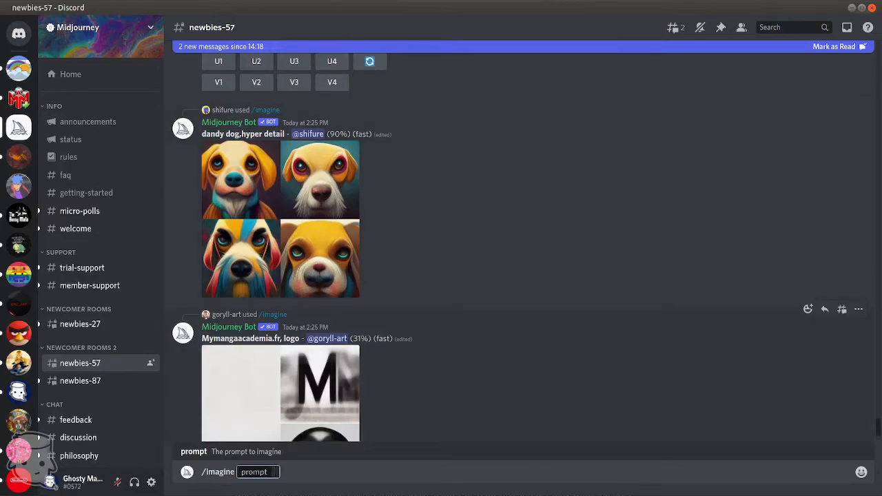
key("ctrl+v")
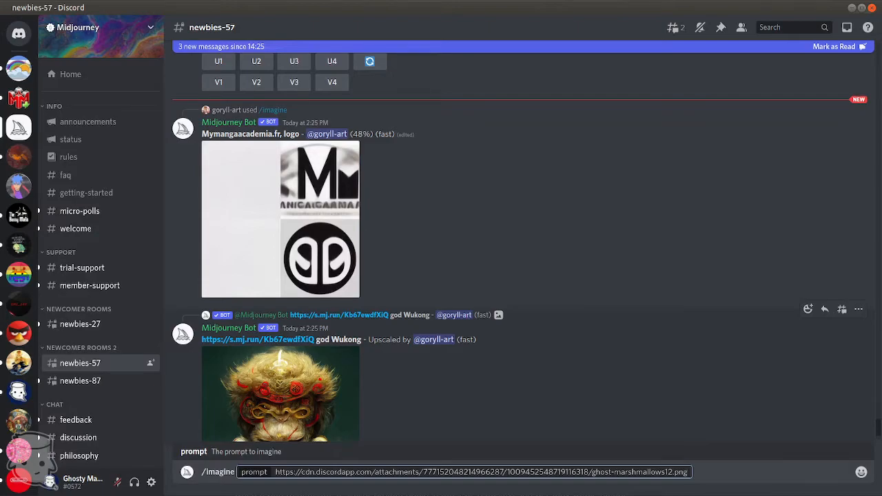
key("Return")
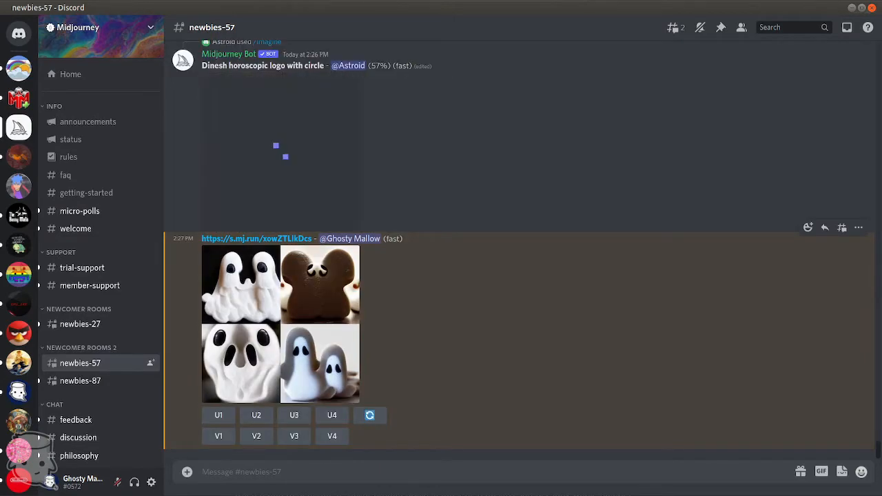
left_click(281, 324)
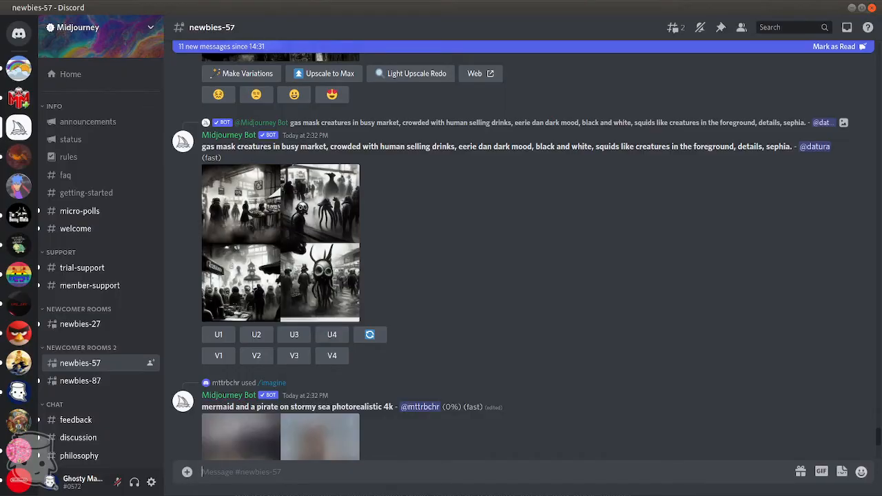
Step: Run /imagine with "realistic bright blue cat playing with video game controller, retro vibes --ar 16:9" and save the grid as PNG in the Midjourney folder
type("/imagine")
key("Tab")
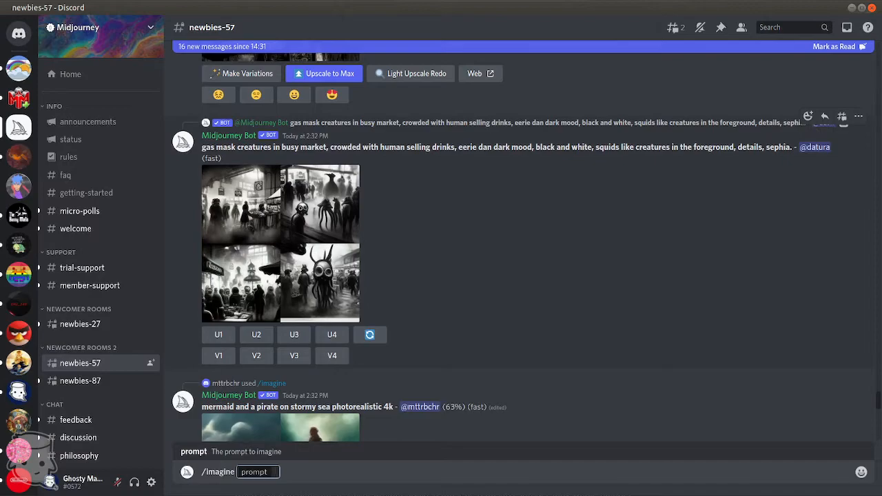
type("realistic bright blue cat playing with video game controller, retro vibes --ar 16:9")
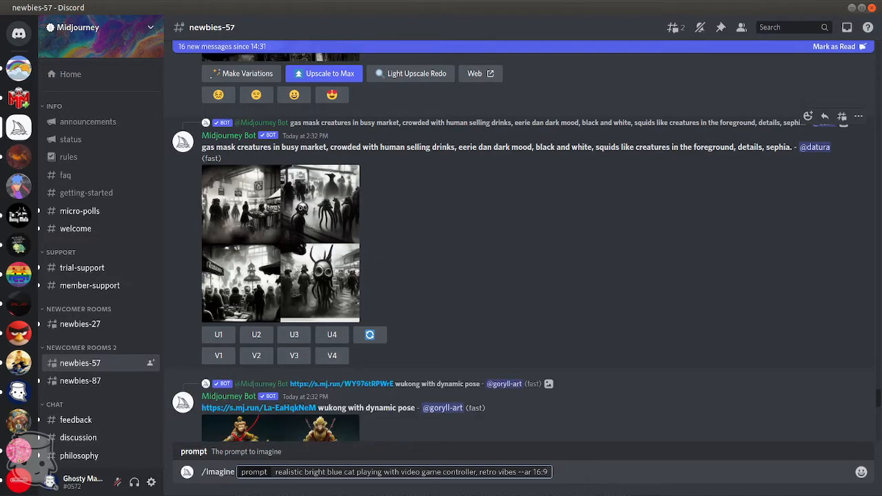
key("Return")
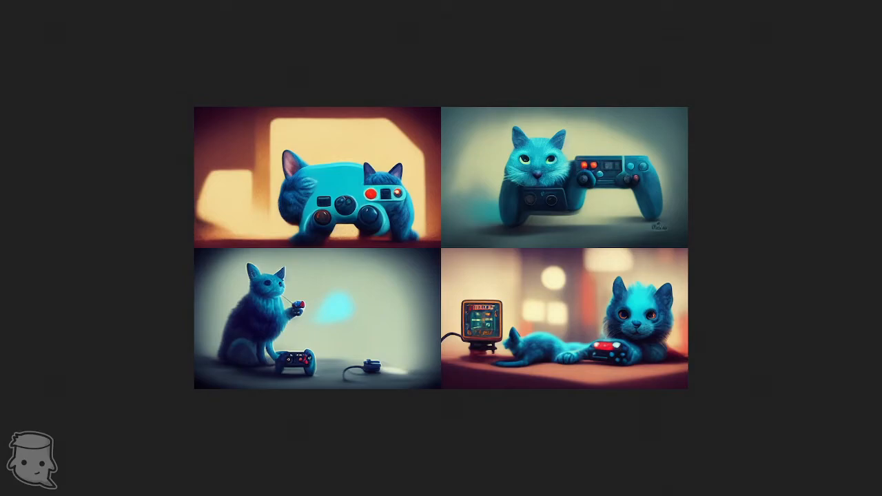
key("ctrl+s")
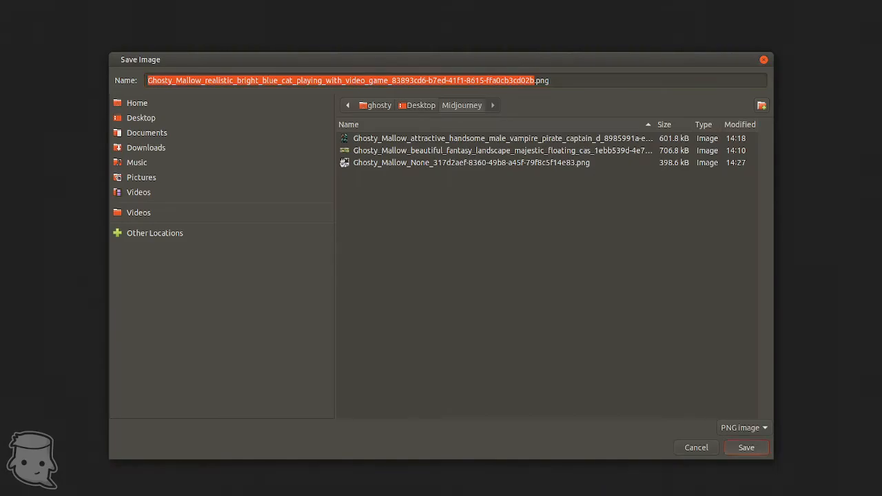
key("Return")
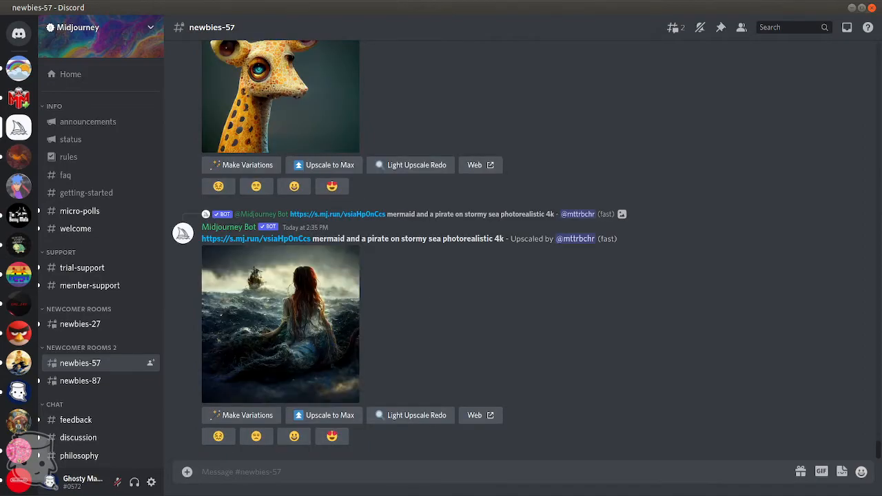
Step: Start a new /imagine command in newbies-57 and enter the prompt "NotSoLivid, logo"
type("/")
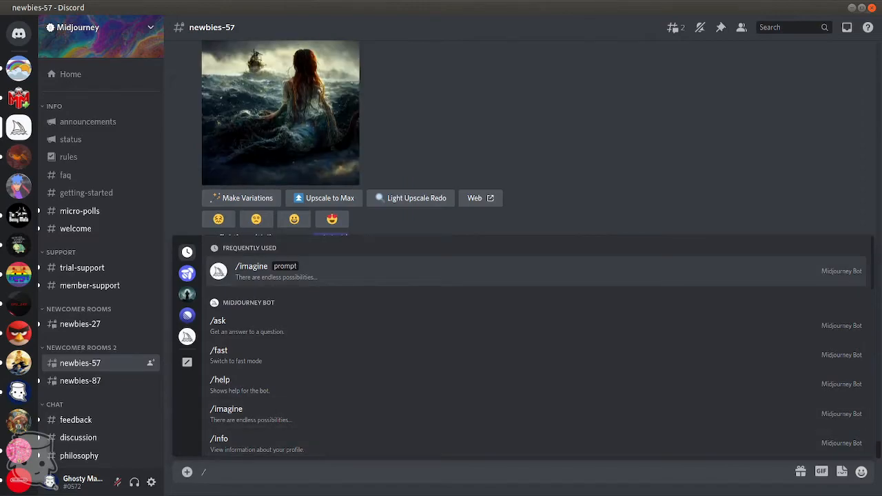
left_click(276, 272)
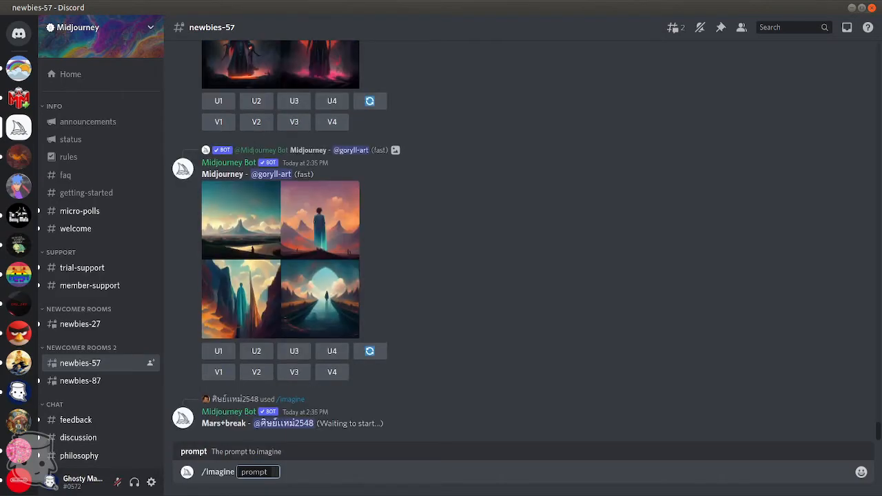
type("NotSoLivid, logo")
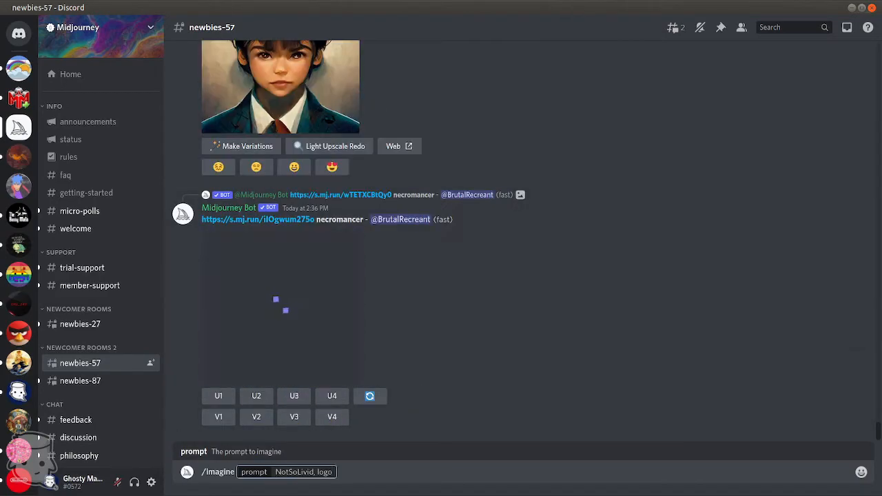